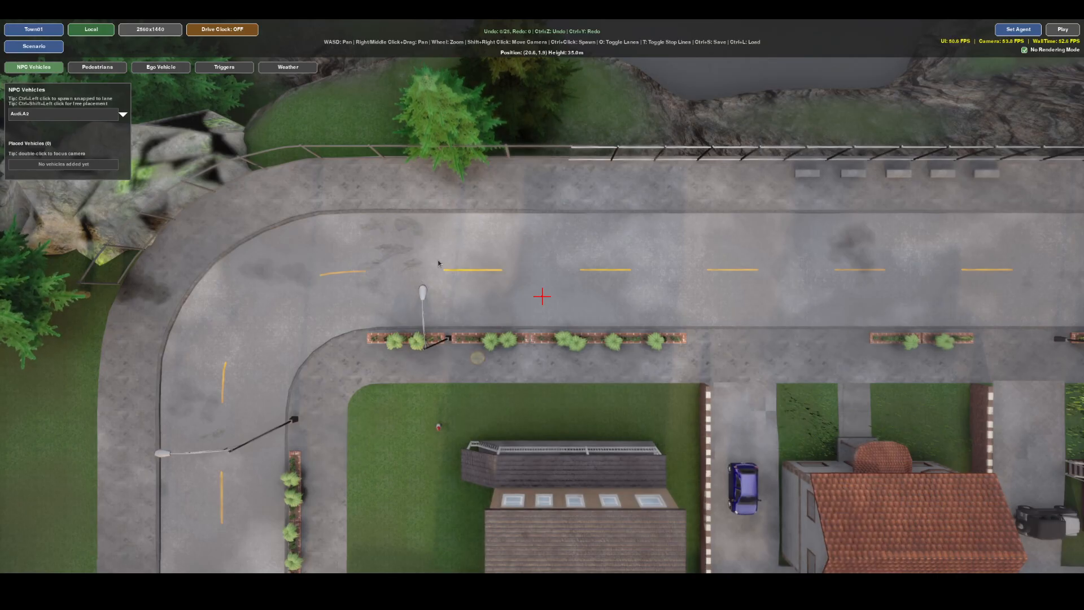
# Spawn a Lexus.Utlexus ego vehicle in the near lane of the straight road and reposition it aligned with the lane.
pyautogui.click(178, 71)
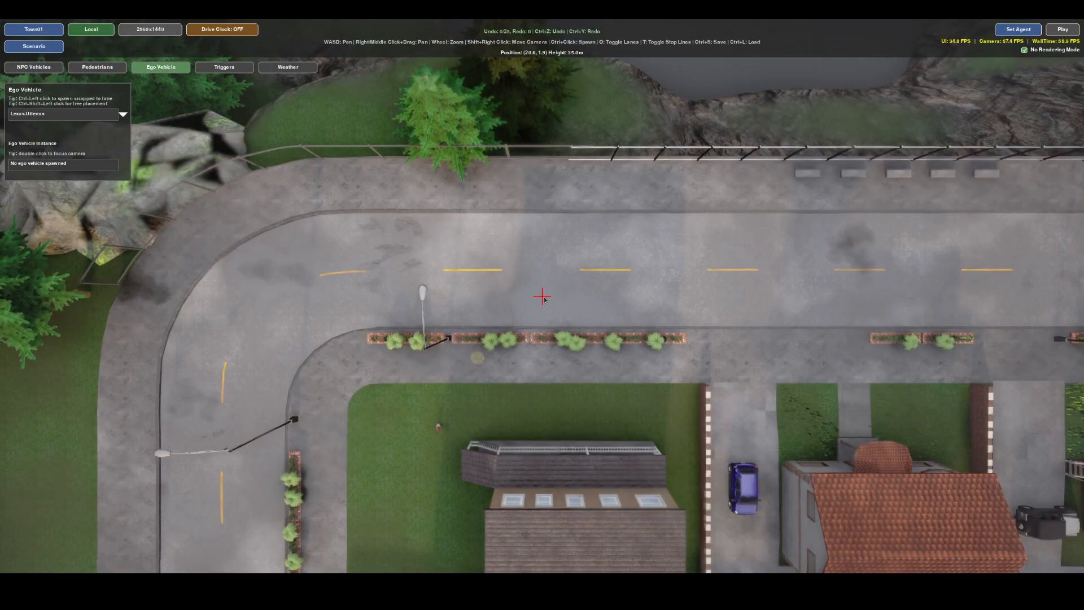
pyautogui.keyDown('ctrl'); pyautogui.click(544, 297); pyautogui.keyUp('ctrl')
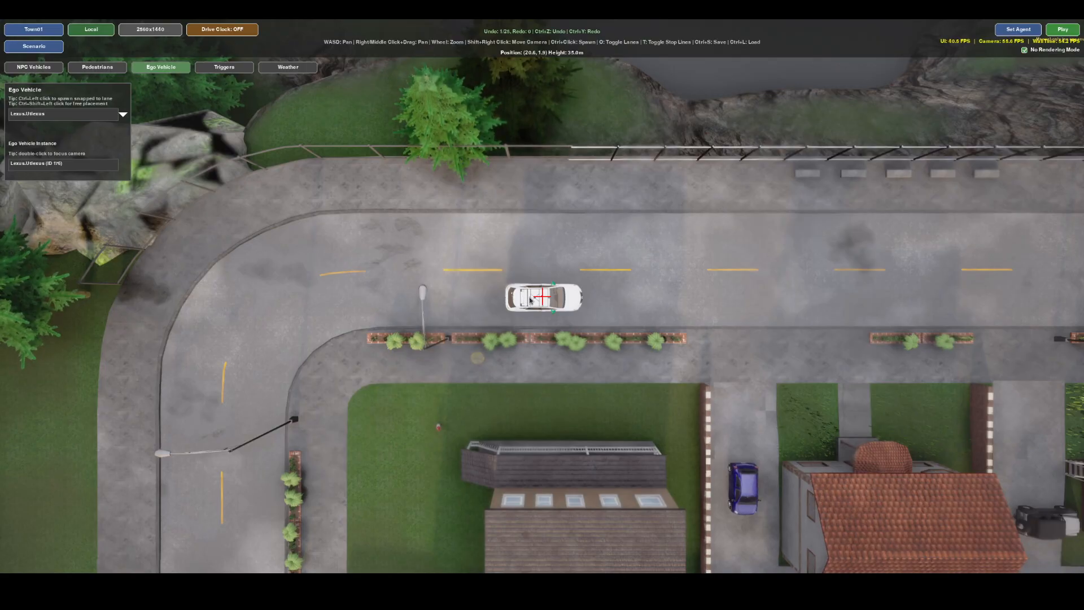
pyautogui.click(533, 300)
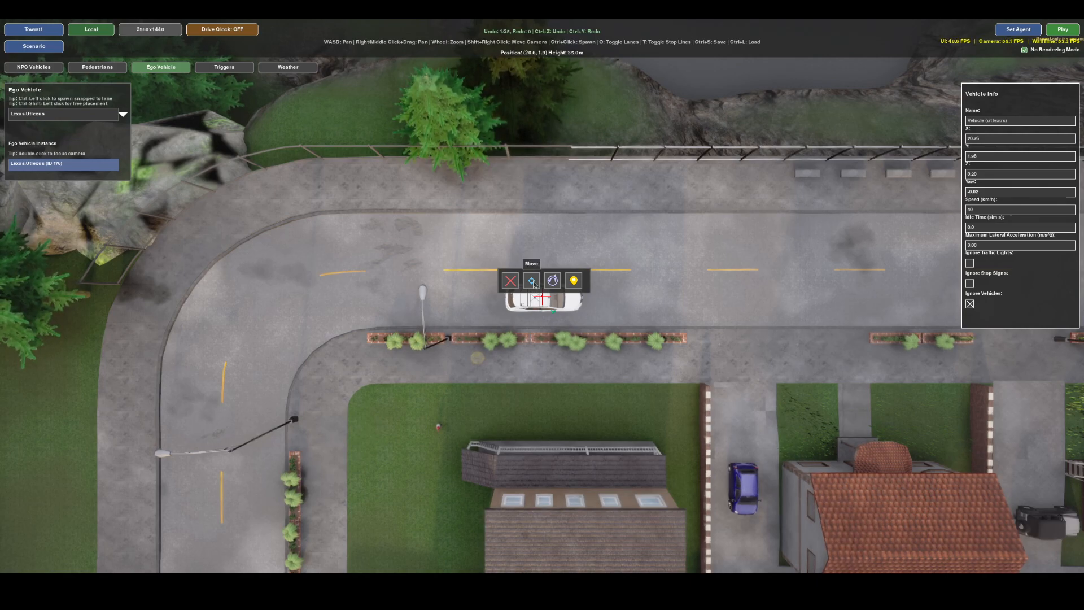
pyautogui.moveTo(533, 283); pyautogui.dragTo(559, 342)
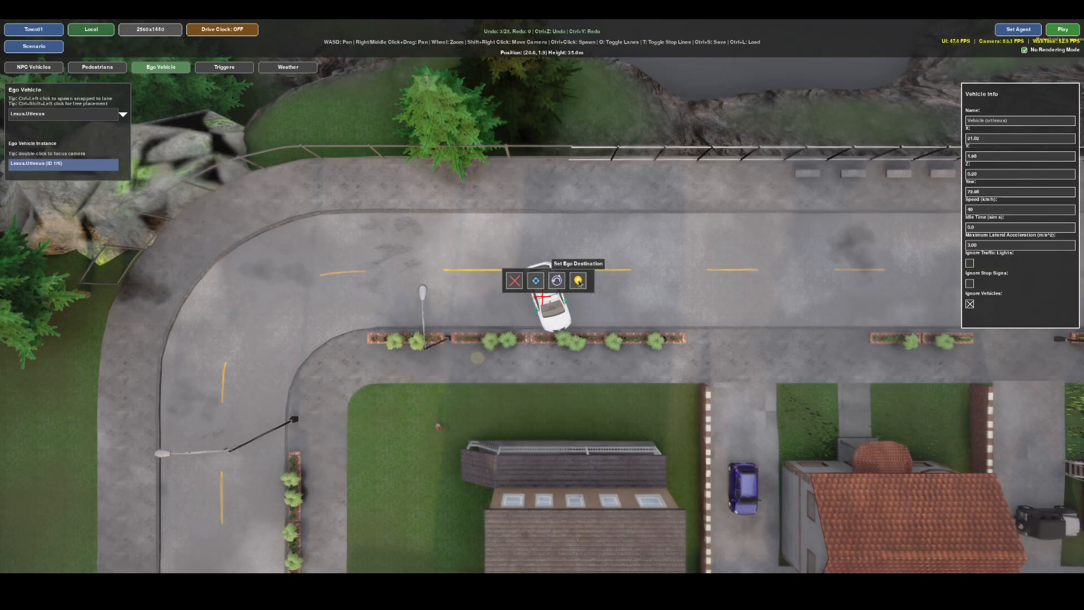
pyautogui.click(536, 280)
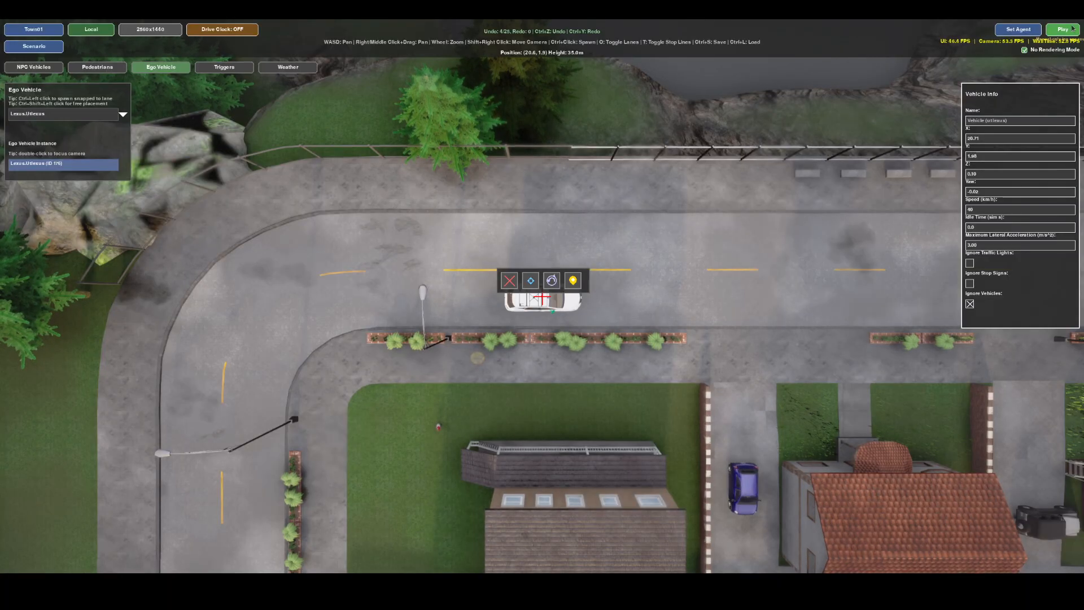
# Save the scenario as tutorial.json in the visual-scenario-editor folder.
pyautogui.hotkey('ctrl', 's')
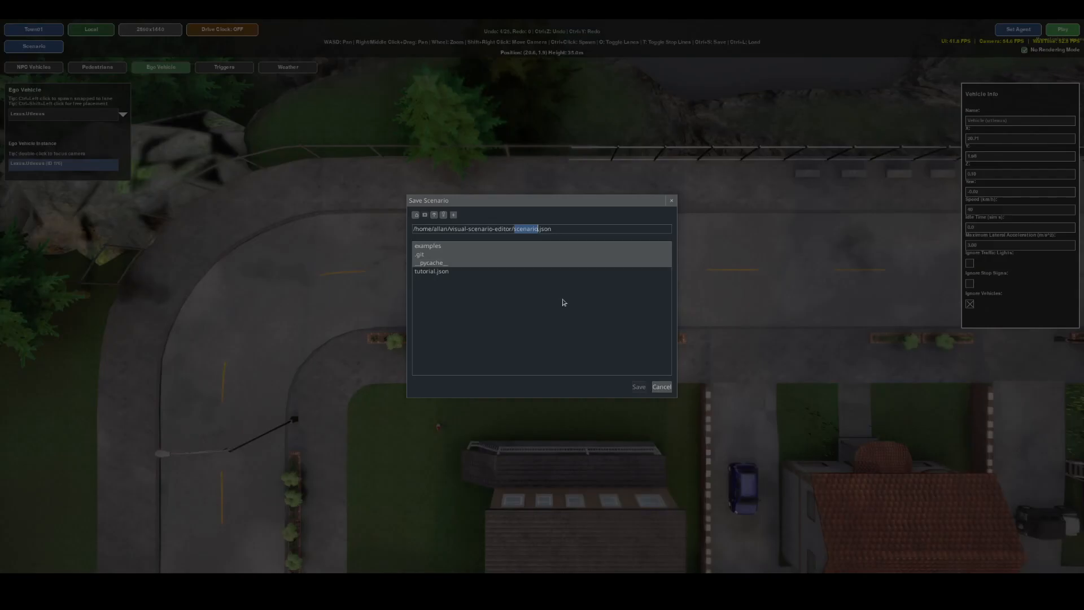
pyautogui.write('tutorial')
pyautogui.click(638, 388)
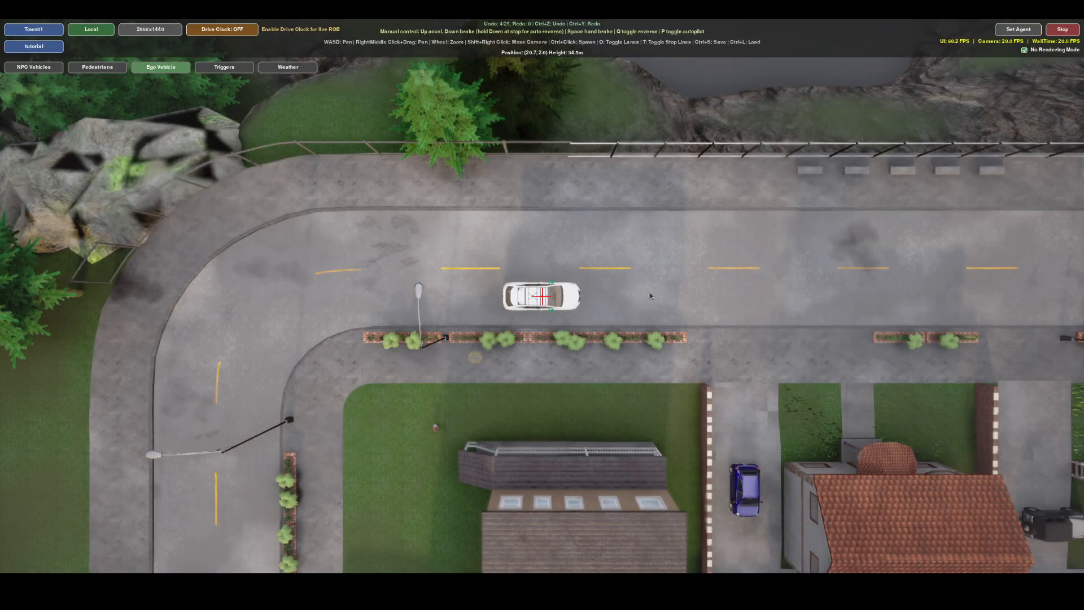
# Test-drive the ego vehicle manually along the straight road with steering and braking, stop the playback and dismiss the results.
pyautogui.press('Up')
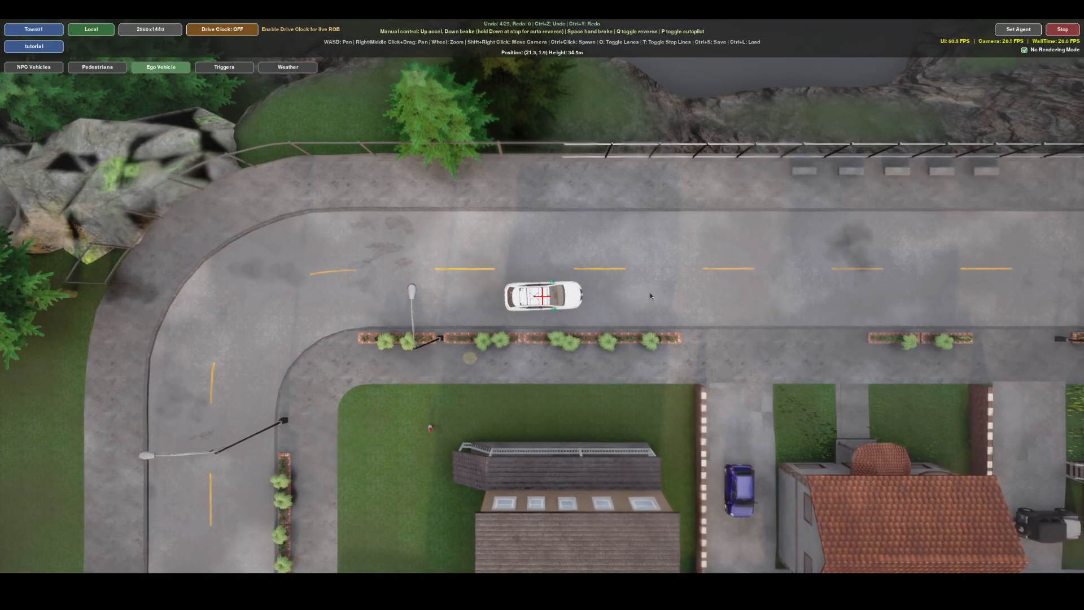
pyautogui.press('Left')
pyautogui.press('Right')
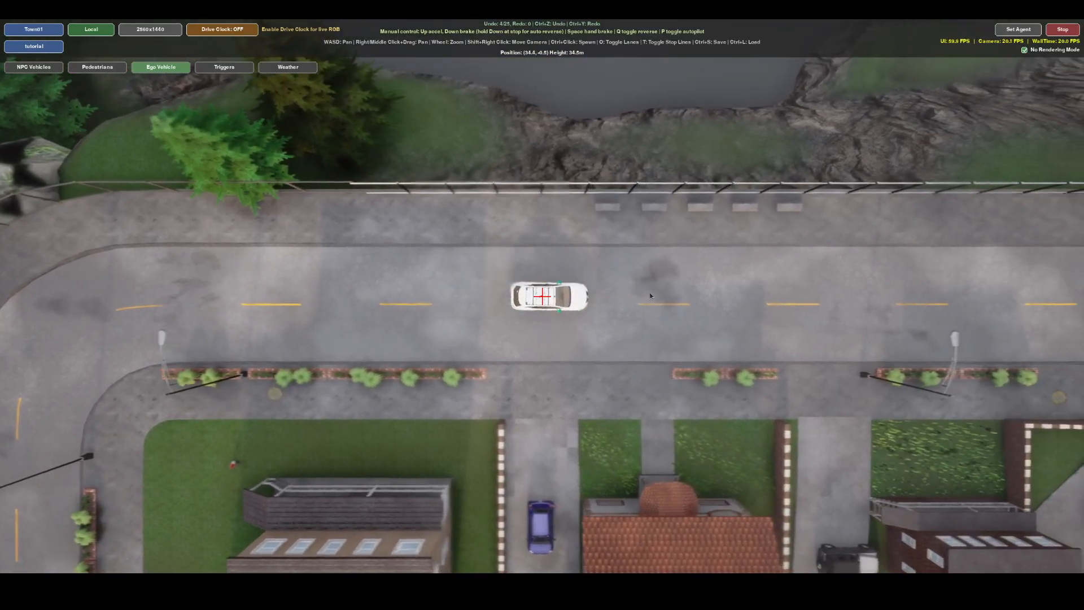
pyautogui.press('Left')
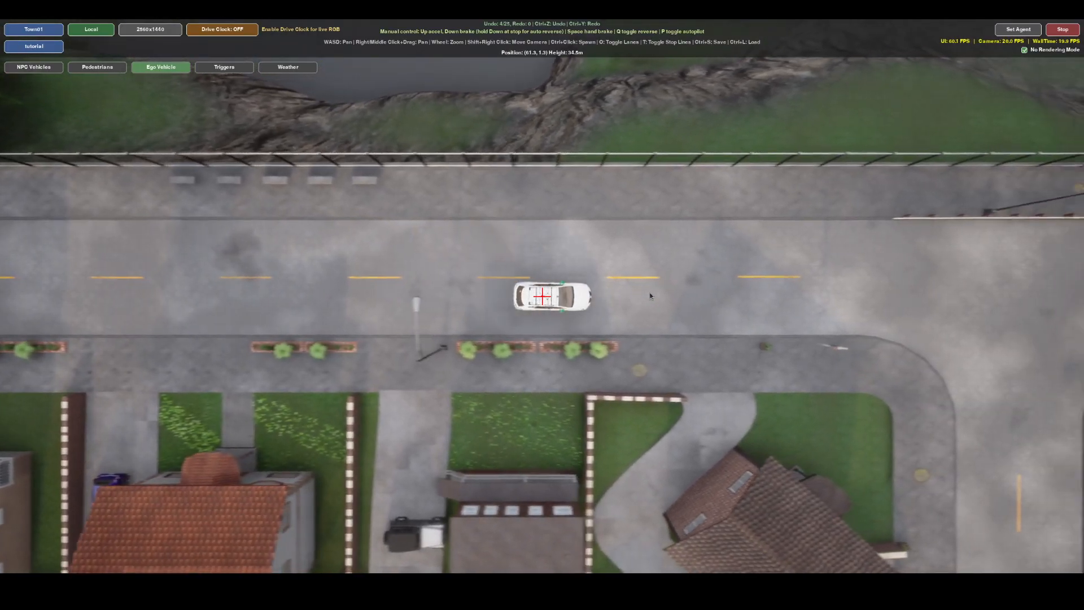
pyautogui.press('Down')
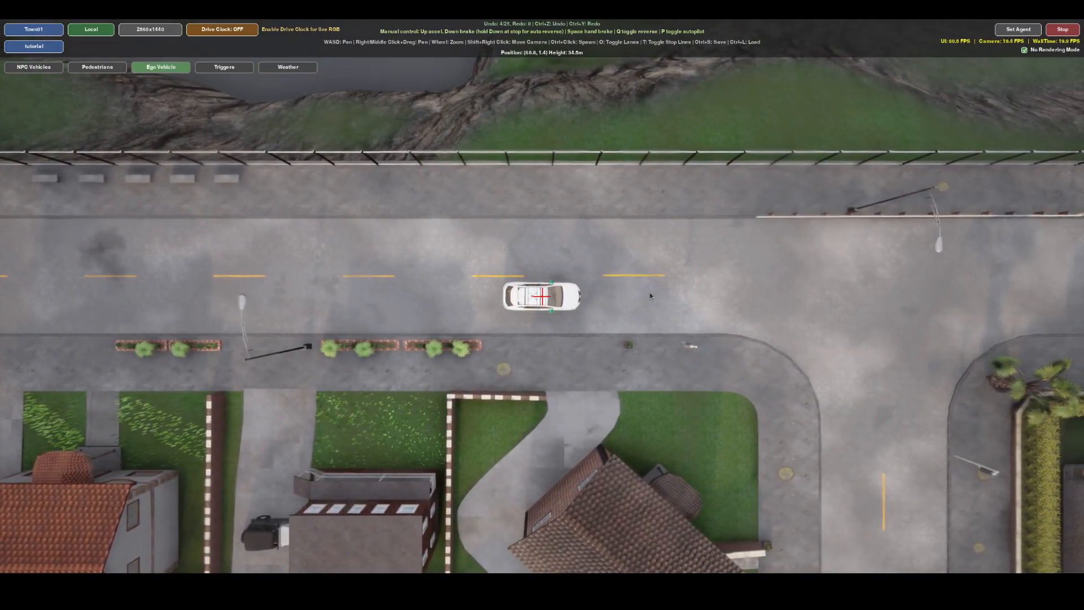
pyautogui.click(1071, 30)
pyautogui.click(580, 452)
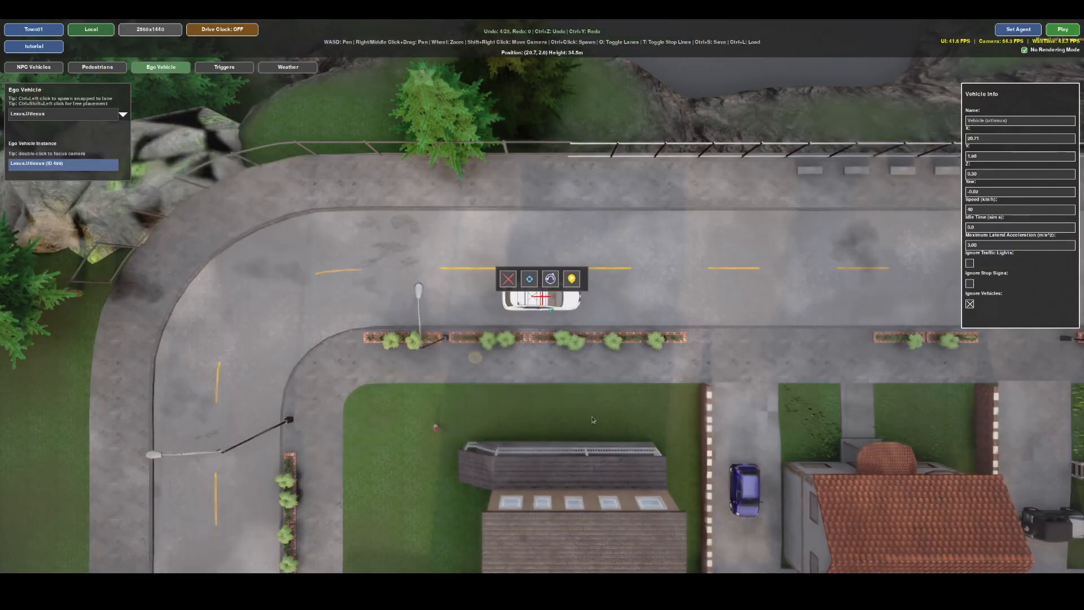
# Set the ego vehicle's destination route with four waypoints along its lane, ending beyond the T-junction.
pyautogui.moveTo(757, 327); pyautogui.dragTo(135, 329, button='right')
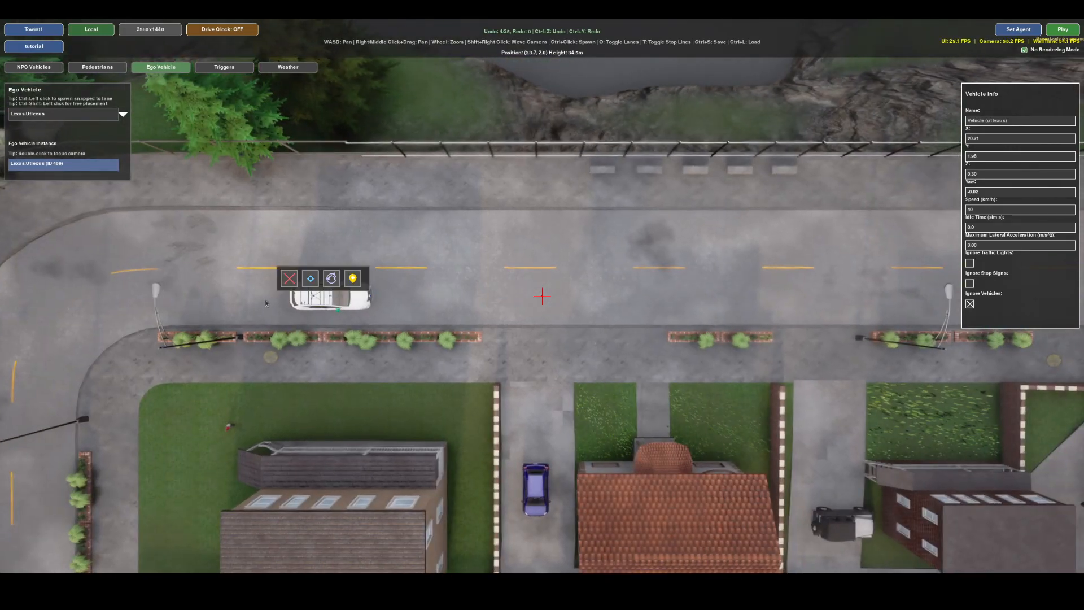
pyautogui.click(353, 278)
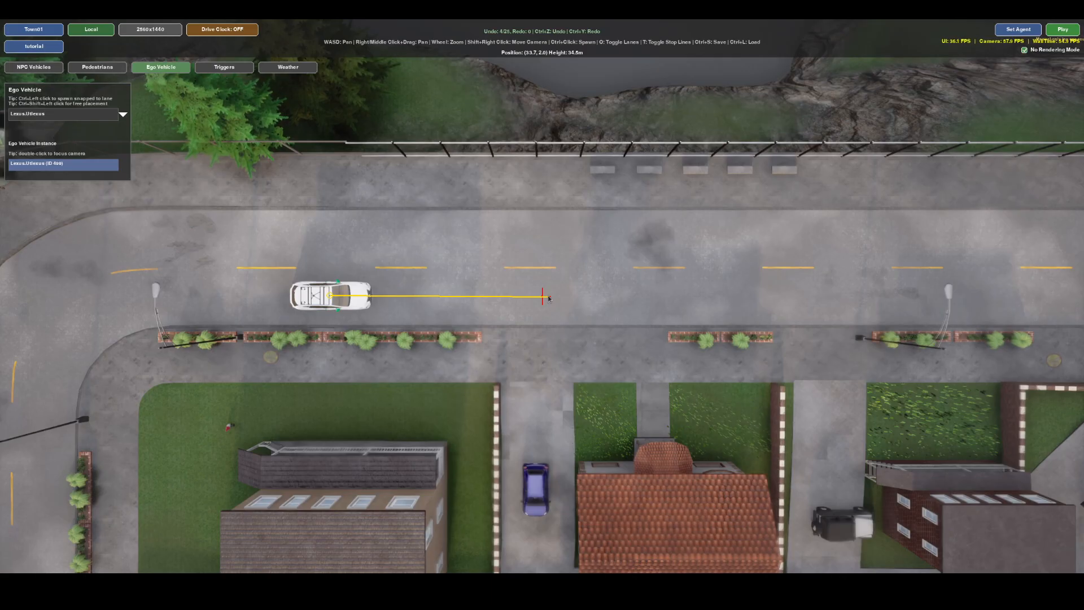
pyautogui.click(543, 297)
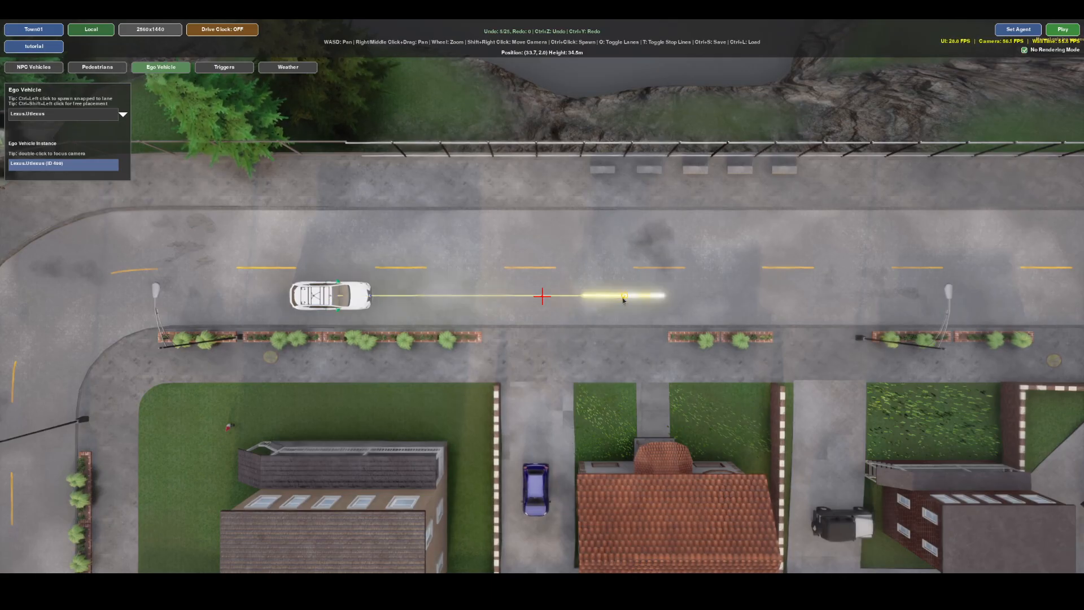
pyautogui.press('d')
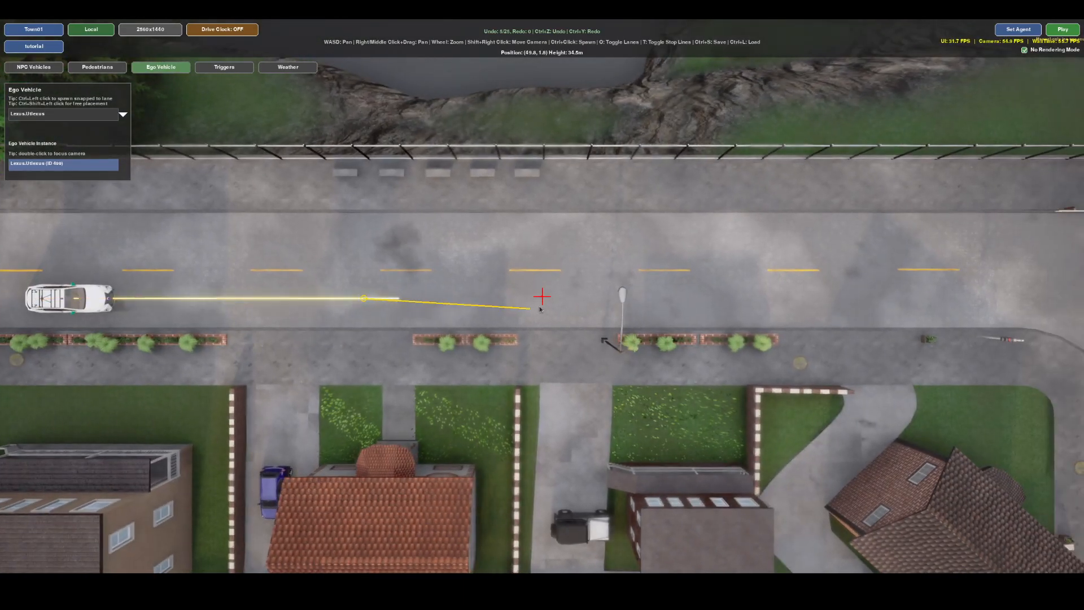
pyautogui.click(720, 297)
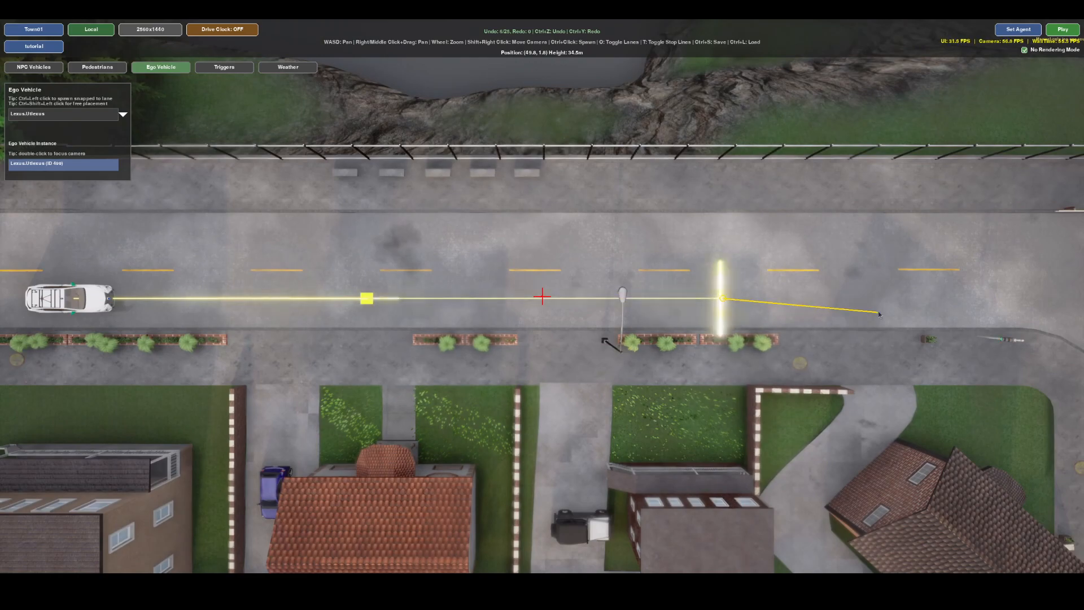
pyautogui.press('d')
pyautogui.click(814, 306)
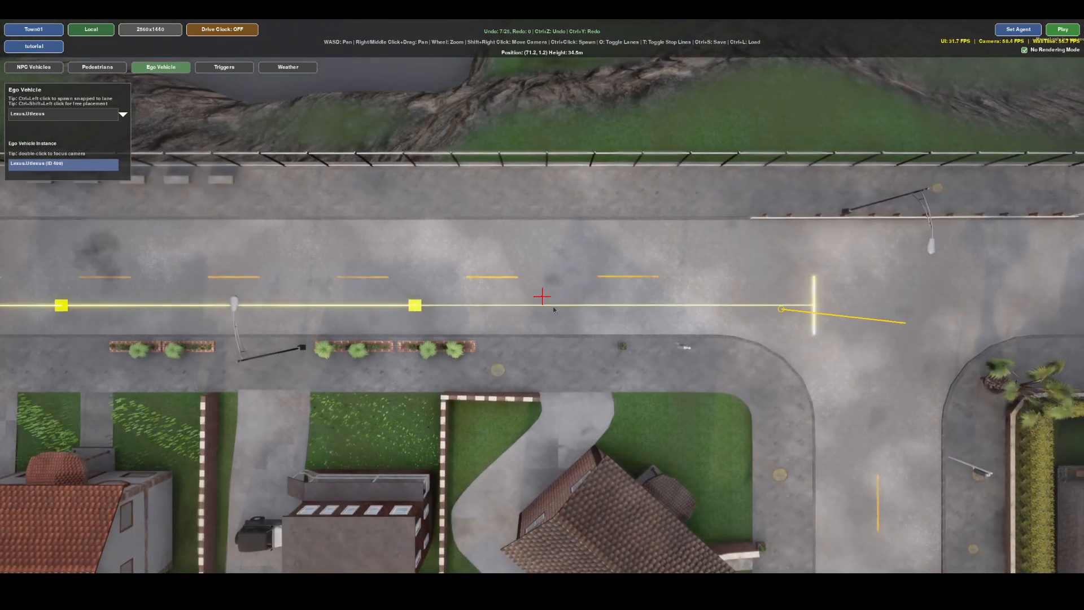
pyautogui.press('d')
pyautogui.click(926, 304)
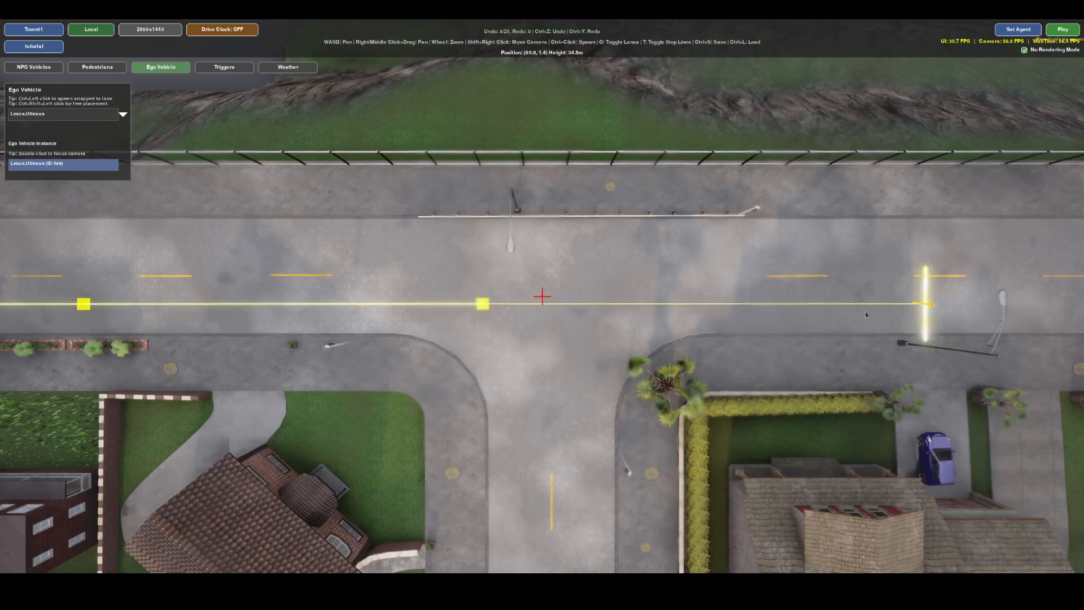
# Move the ego route's first waypoint slightly forward along the lane, away from the vehicle.
pyautogui.press('a')
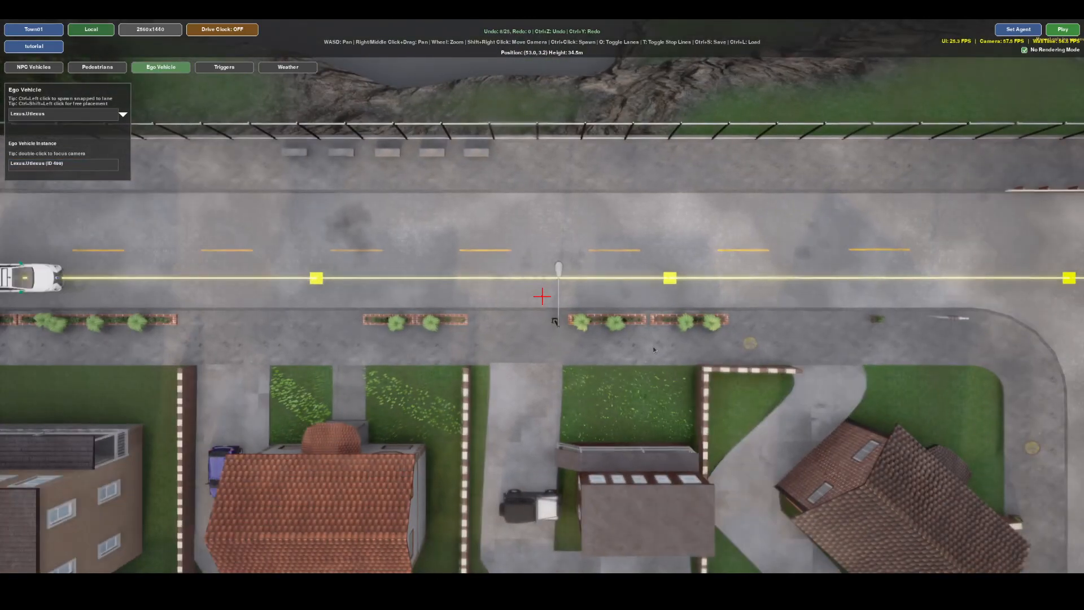
pyautogui.press('a')
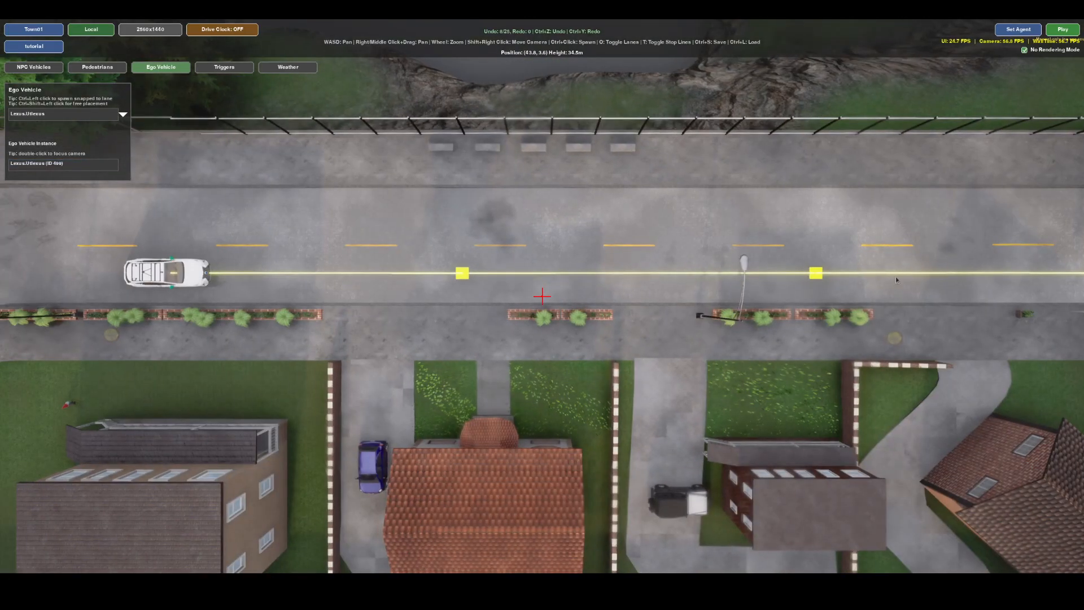
pyautogui.click(462, 277)
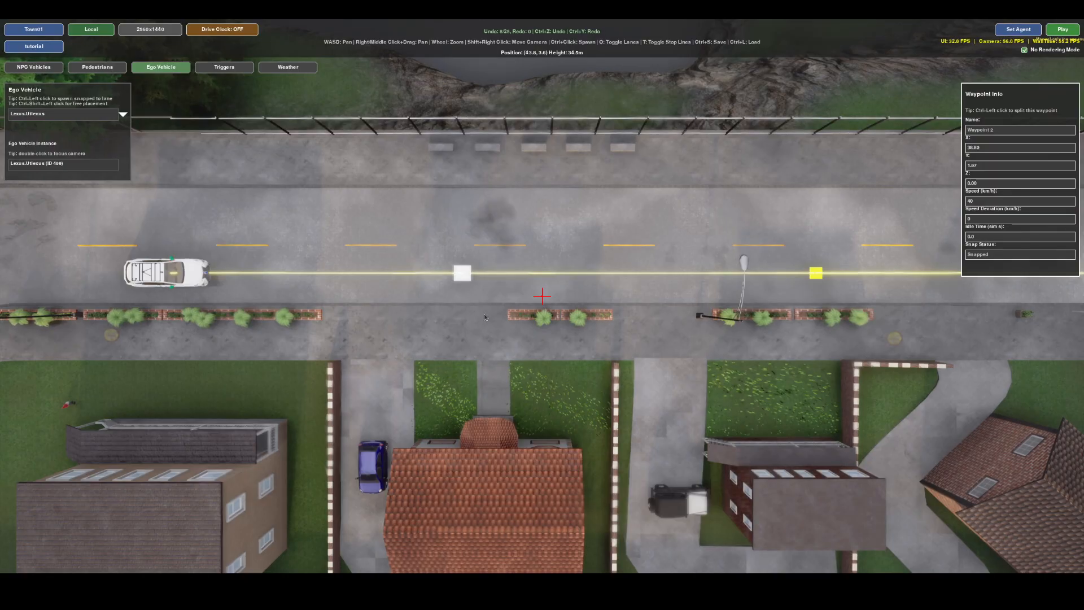
pyautogui.moveTo(467, 274)
pyautogui.mouseDown()
pyautogui.moveTo(474, 219)
pyautogui.moveTo(461, 273)
pyautogui.moveTo(484, 276)
pyautogui.mouseUp()
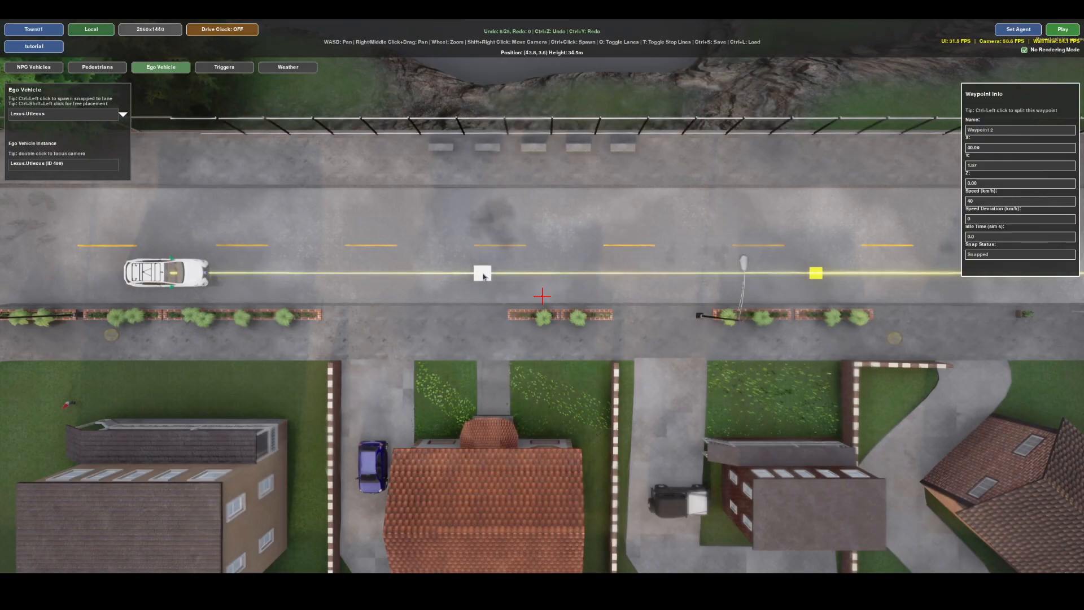
# Play the scenario, drive the ego vehicle forward along its route, stop the playback and close the scenario results.
pyautogui.moveTo(410, 350); pyautogui.dragTo(625, 343, button='right')
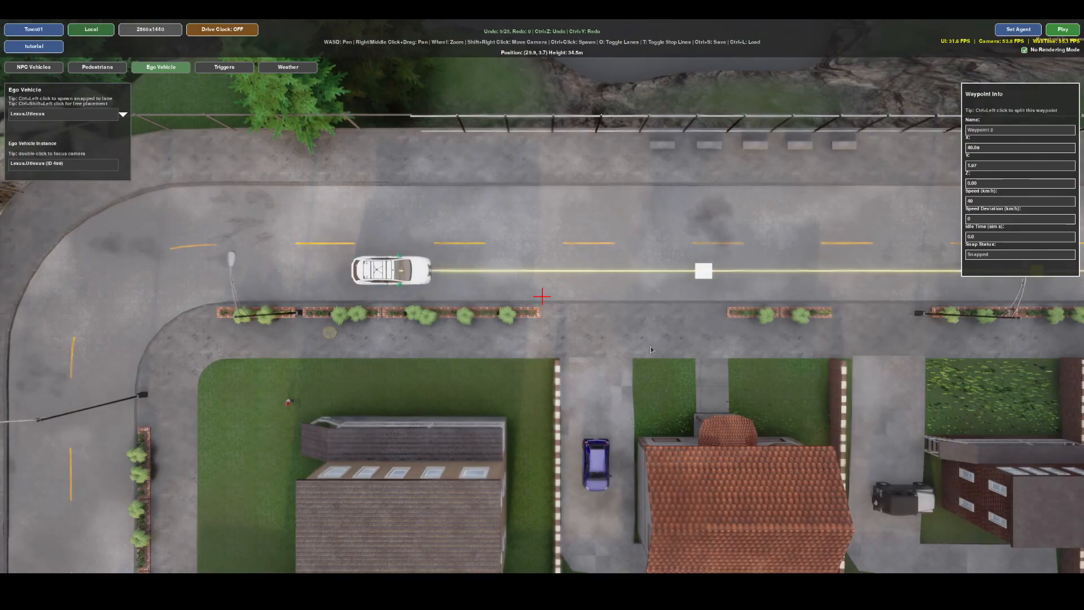
pyautogui.click(1062, 31)
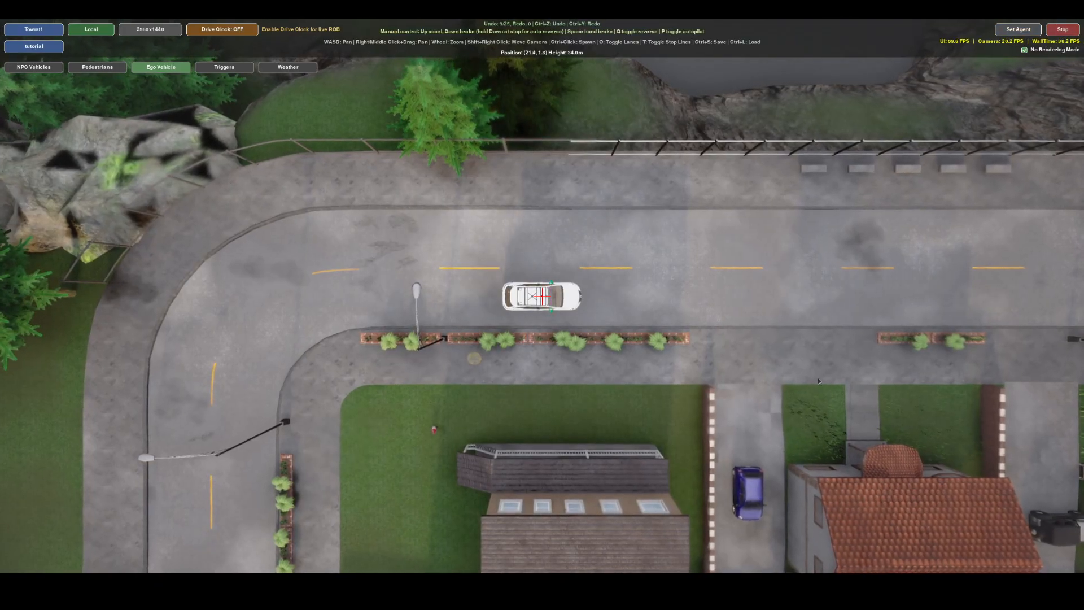
pyautogui.moveTo(723, 394); pyautogui.dragTo(497, 415, button='right')
pyautogui.press('Up')
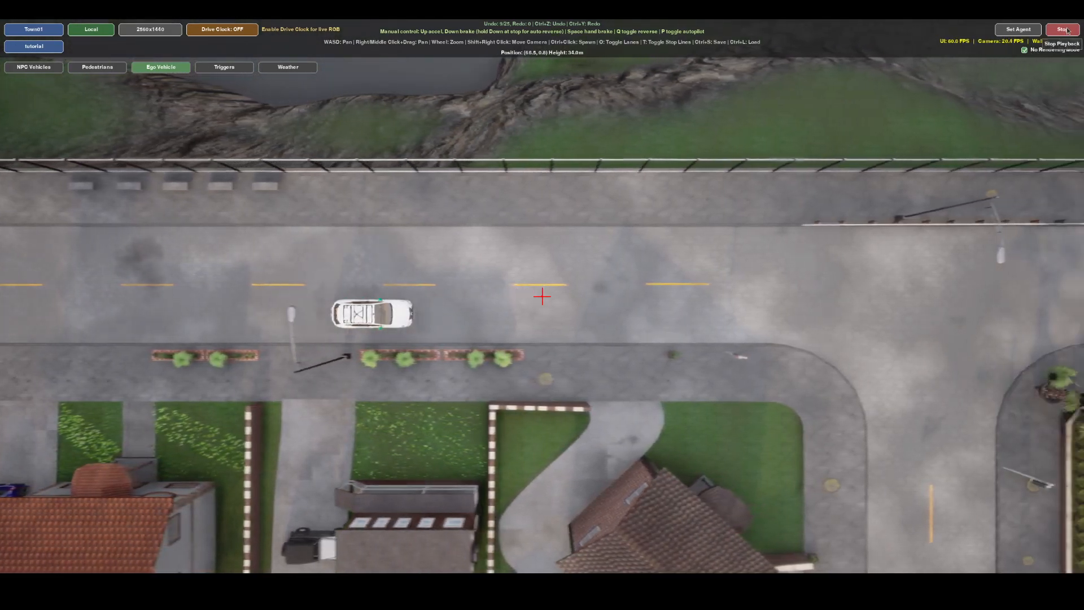
pyautogui.click(1064, 30)
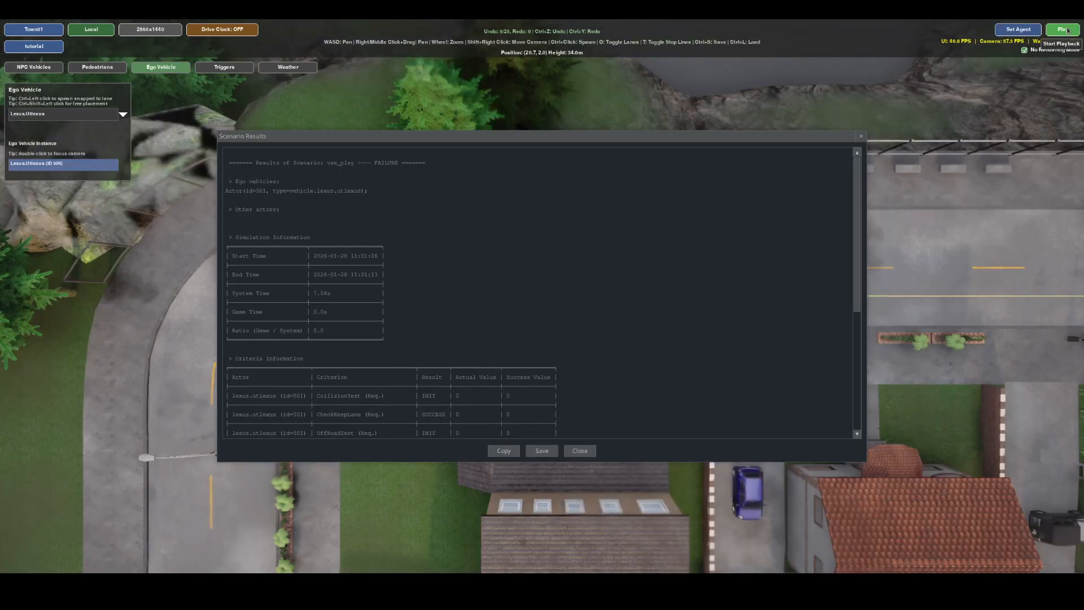
pyautogui.click(580, 450)
# Spawn a Citroen.C3 NPC vehicle in the side road's lane leading up to the T-junction.
pyautogui.press('d')
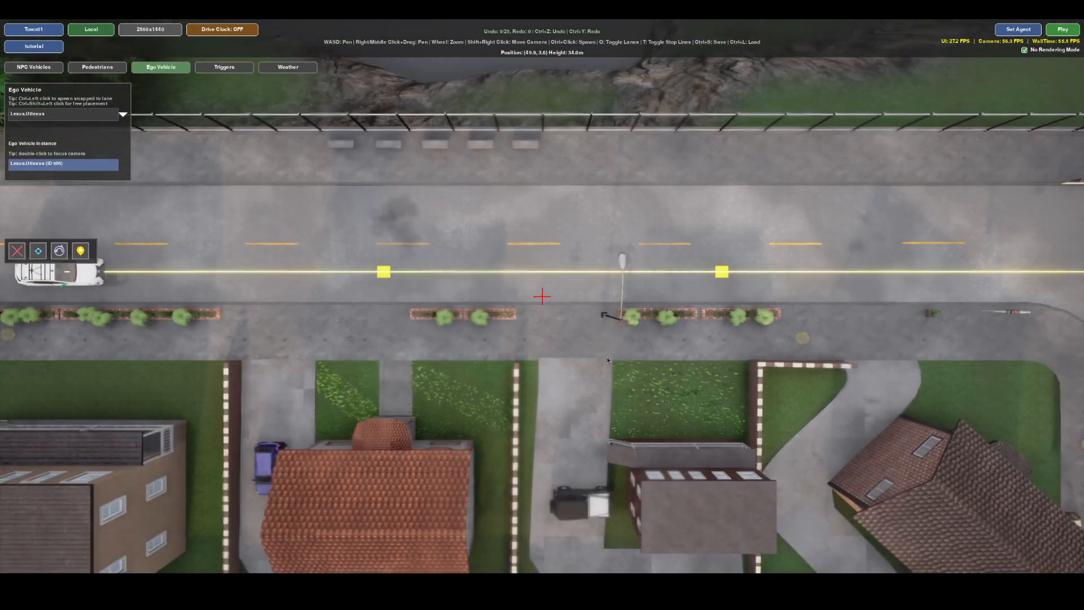
pyautogui.moveTo(608, 360); pyautogui.dragTo(428, 350, button='right')
pyautogui.moveTo(660, 411); pyautogui.dragTo(314, 341, button='right')
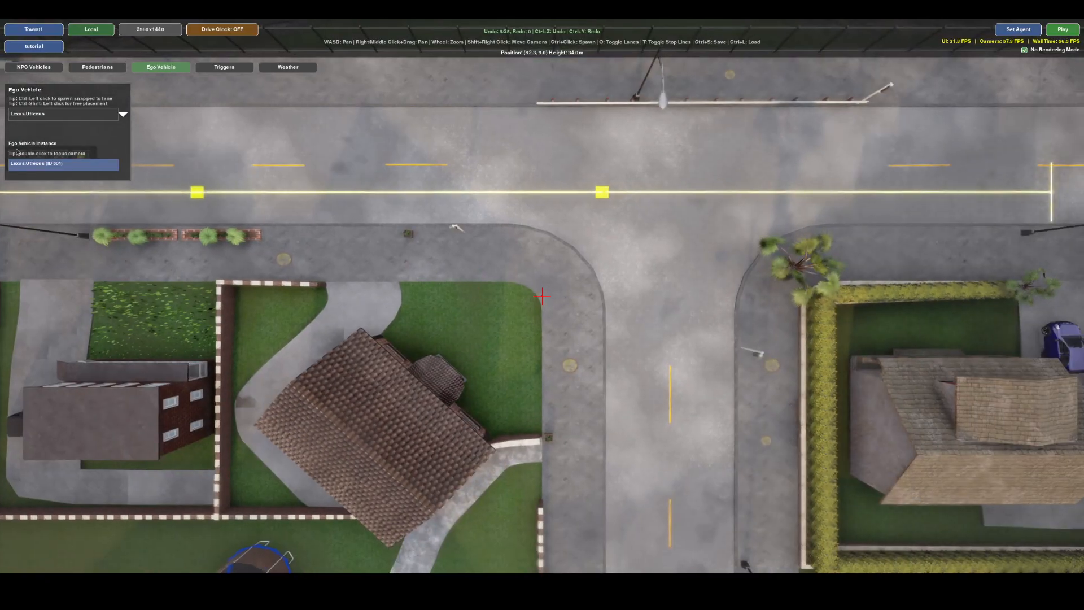
pyautogui.click(47, 70)
pyautogui.click(63, 113)
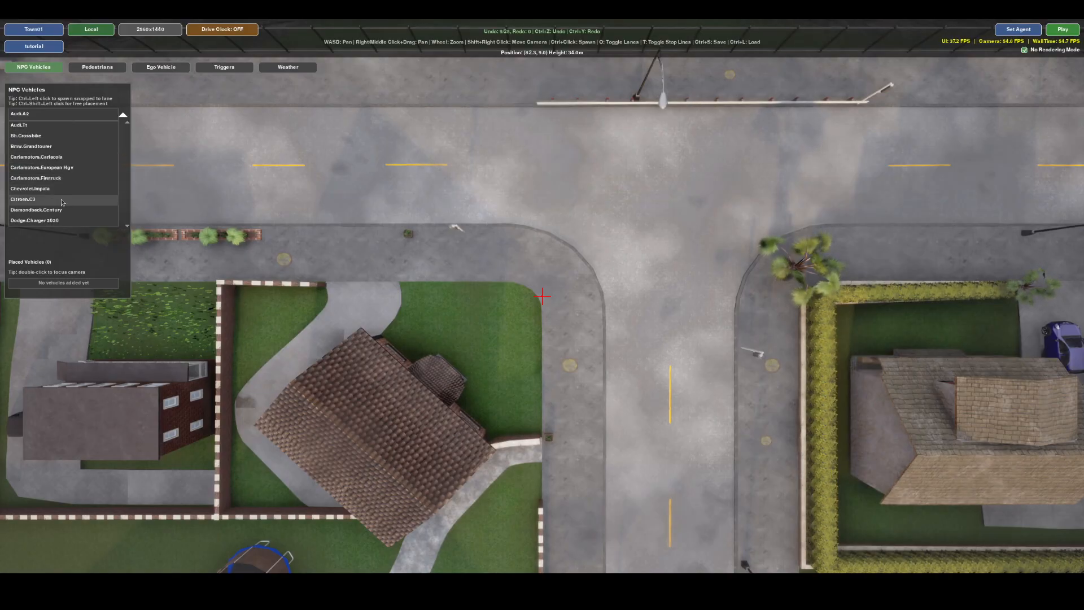
pyautogui.click(62, 200)
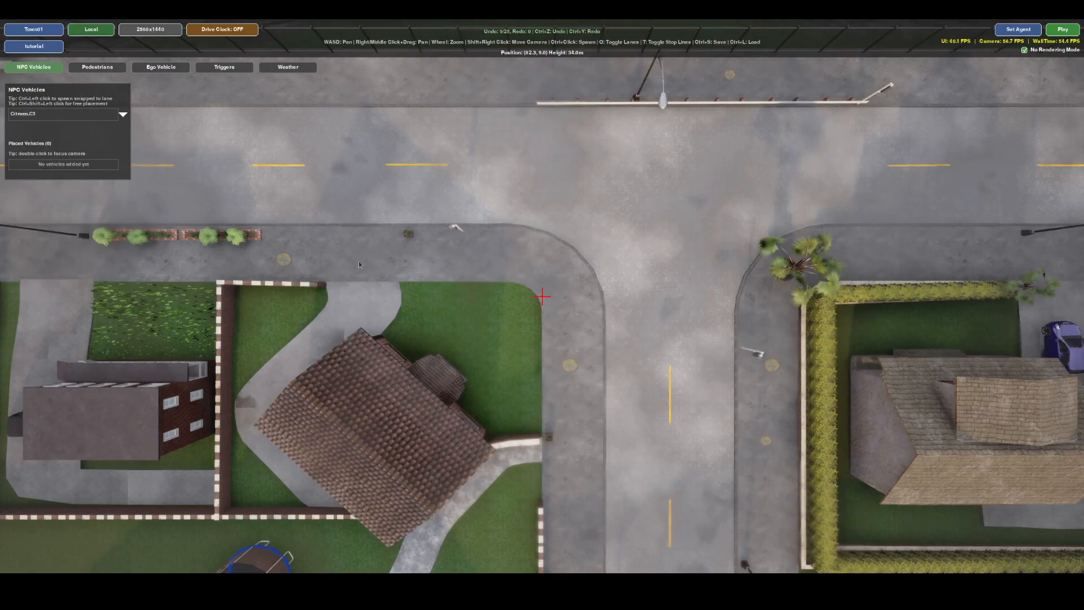
pyautogui.keyDown('ctrl'); pyautogui.click(708, 385); pyautogui.keyUp('ctrl')
# Auto-route the Citroen.C3 from the side road through a left turn to a destination in the main road's far lane.
pyautogui.moveTo(708, 385); pyautogui.dragTo(364, 326, button='right')
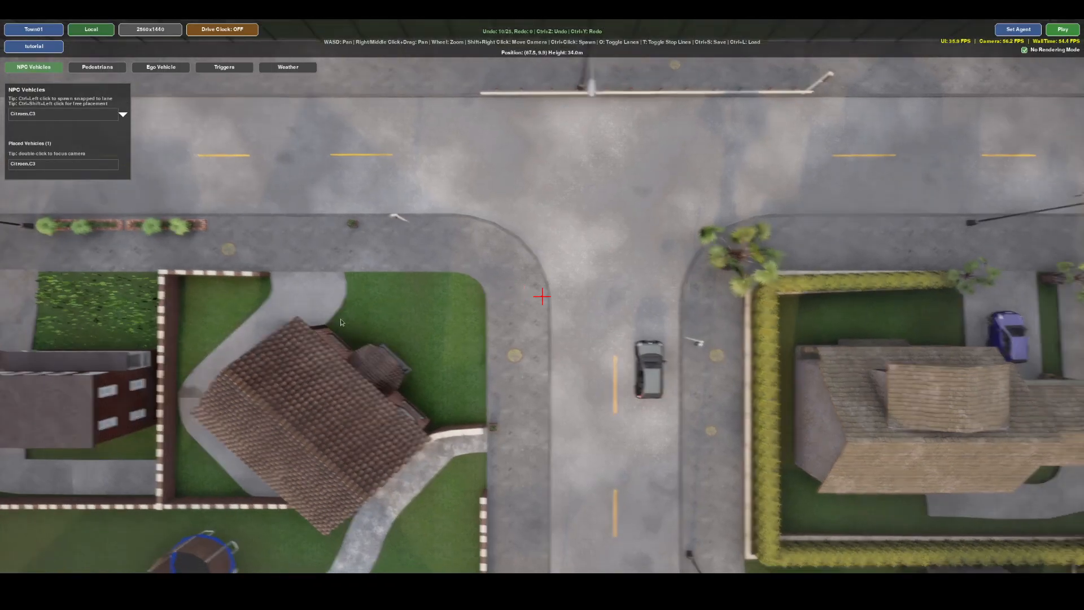
pyautogui.click(583, 382)
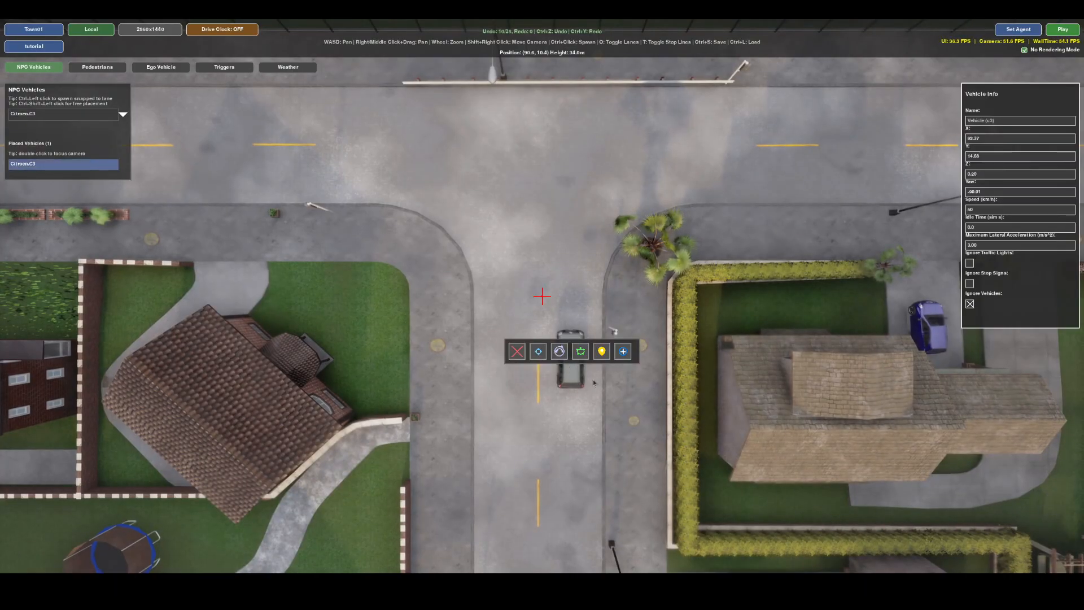
pyautogui.click(603, 351)
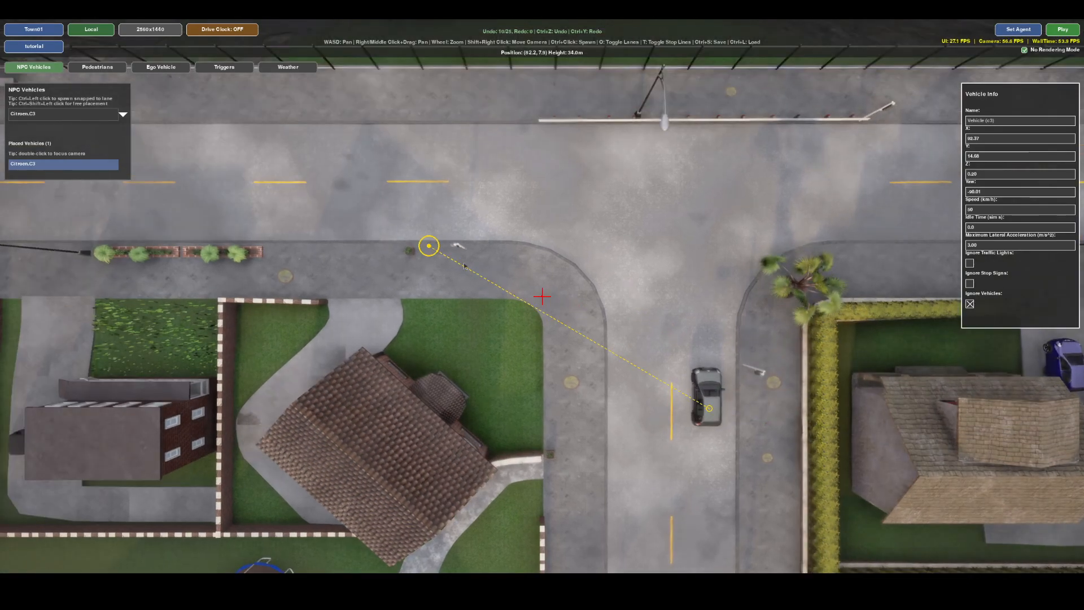
pyautogui.moveTo(437, 253); pyautogui.dragTo(587, 282, button='right')
pyautogui.moveTo(390, 297); pyautogui.dragTo(672, 330, button='right')
pyautogui.moveTo(497, 370); pyautogui.dragTo(436, 391, button='right')
pyautogui.click(196, 243)
pyautogui.moveTo(856, 387); pyautogui.dragTo(431, 354, button='right')
pyautogui.moveTo(330, 290); pyautogui.dragTo(262, 267, button='right')
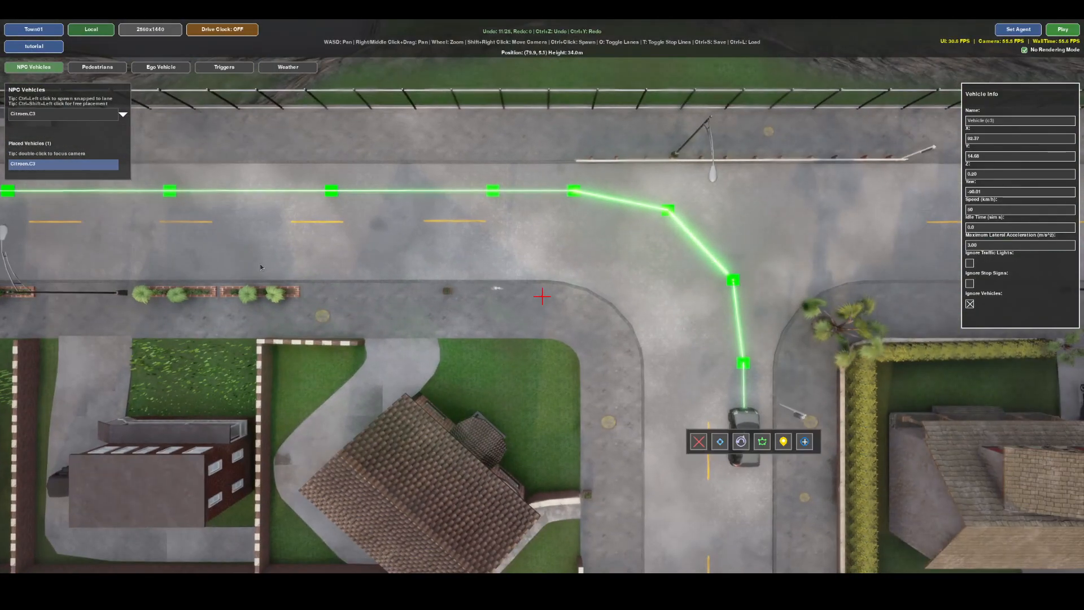
# Spawn pedestrian Pedestrian 0010 on the near sidewalk corner of the T-junction.
pyautogui.moveTo(394, 294); pyautogui.dragTo(263, 293, button='right')
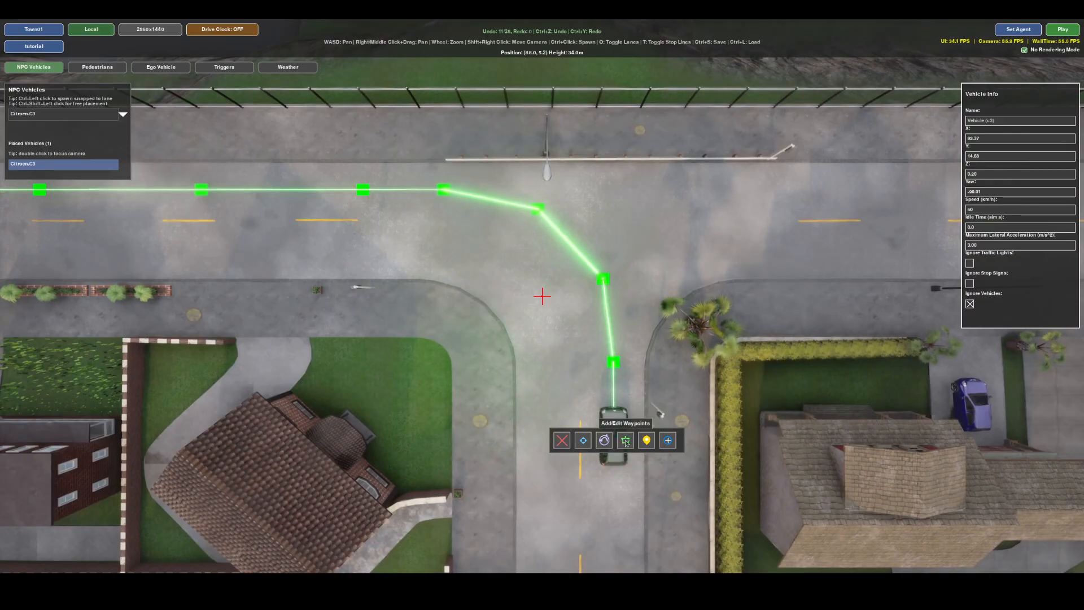
pyautogui.moveTo(571, 310); pyautogui.dragTo(643, 311, button='right')
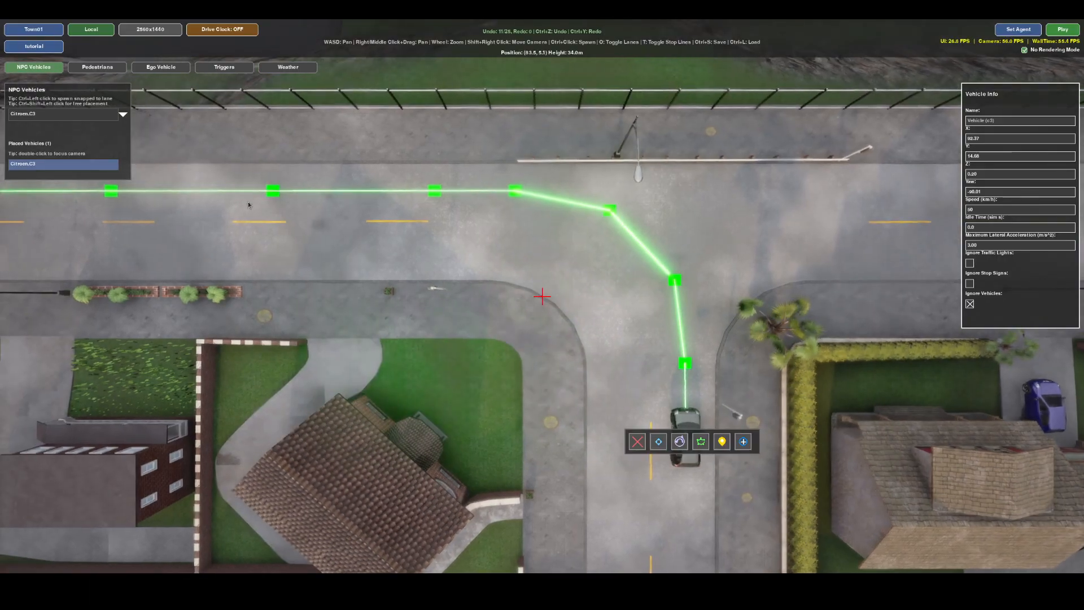
pyautogui.click(97, 66)
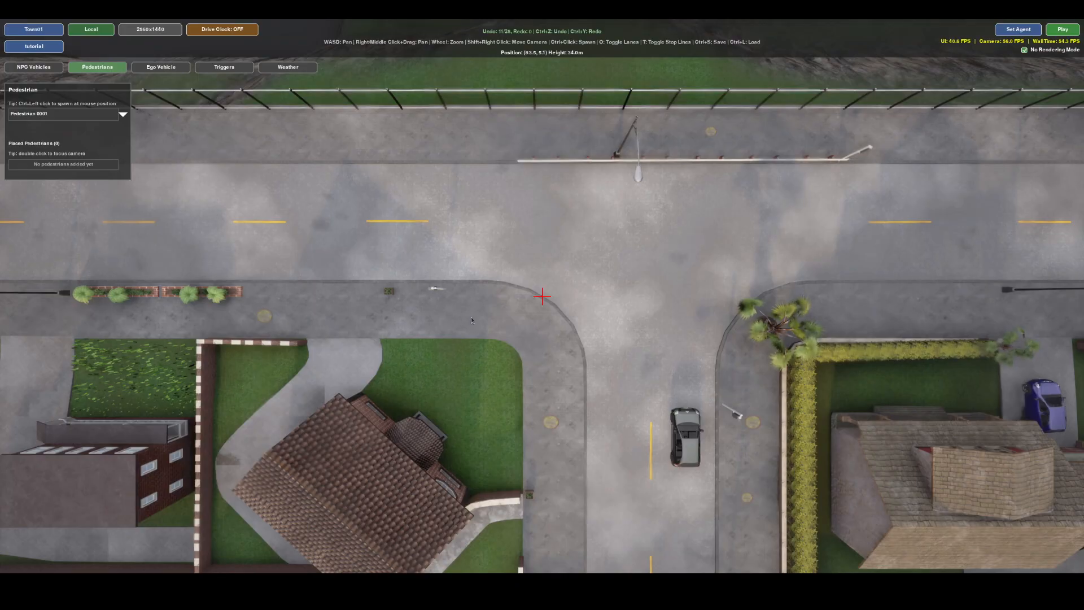
pyautogui.click(80, 117)
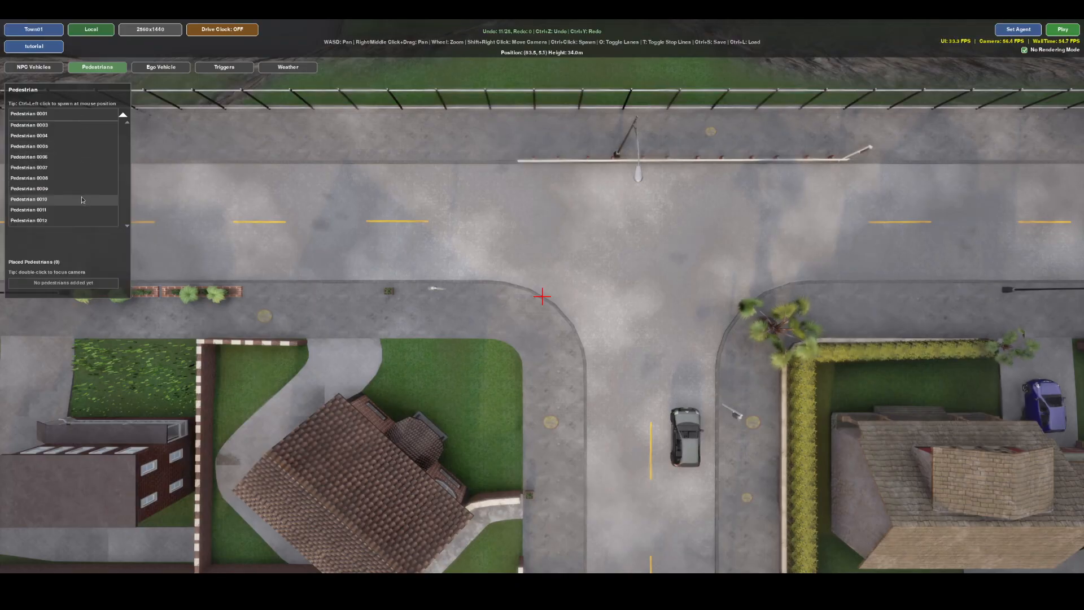
pyautogui.click(62, 201)
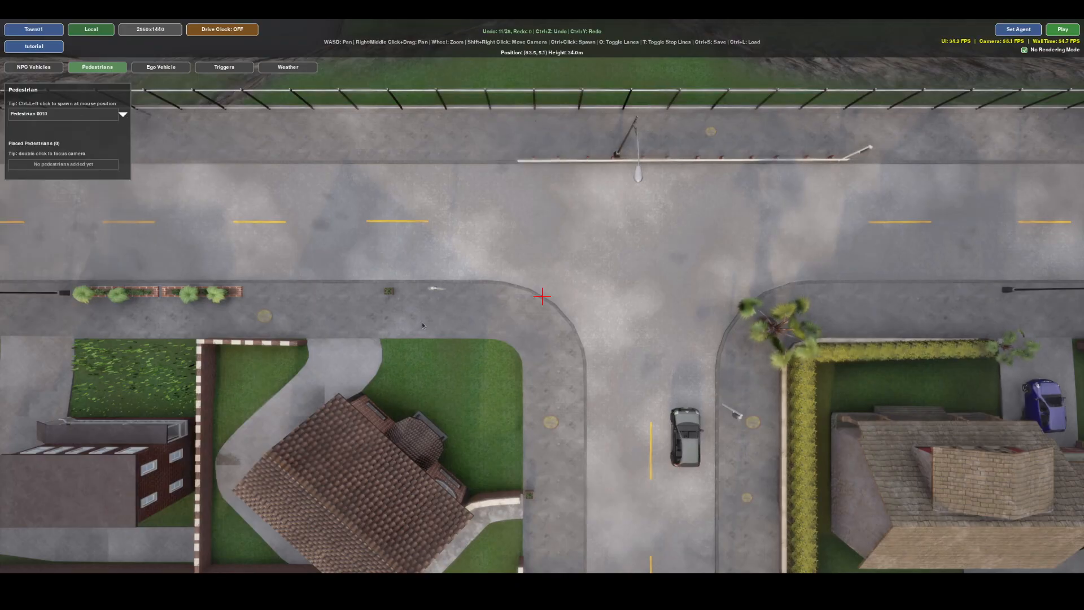
pyautogui.keyDown('ctrl'); pyautogui.click(507, 318); pyautogui.keyUp('ctrl')
pyautogui.click(507, 318)
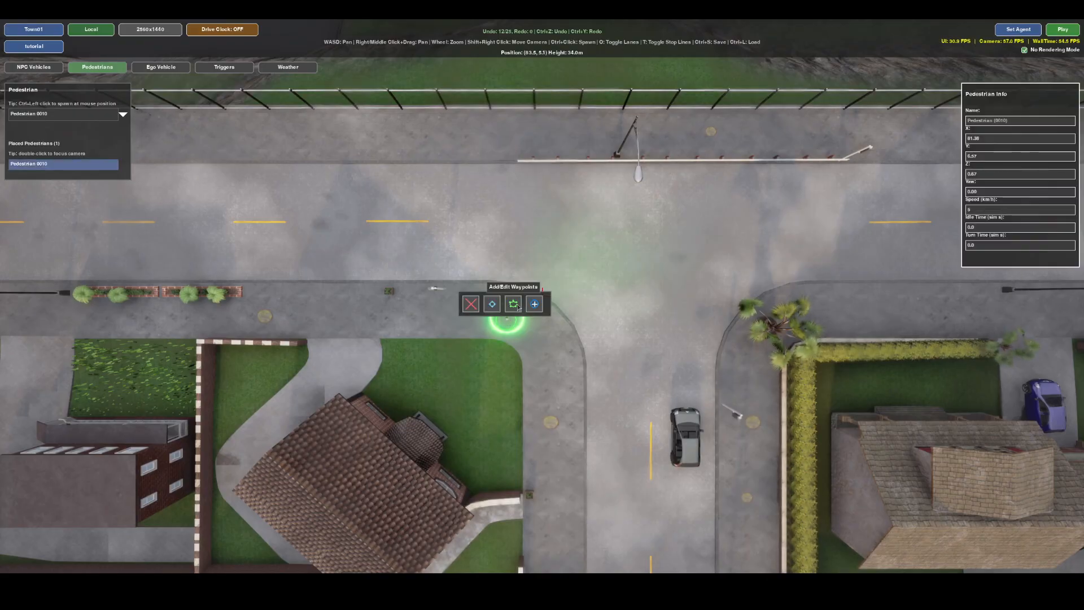
# Add four waypoints that route the pedestrian across the main road and along the far sidewalk, away from the junction.
pyautogui.click(514, 300)
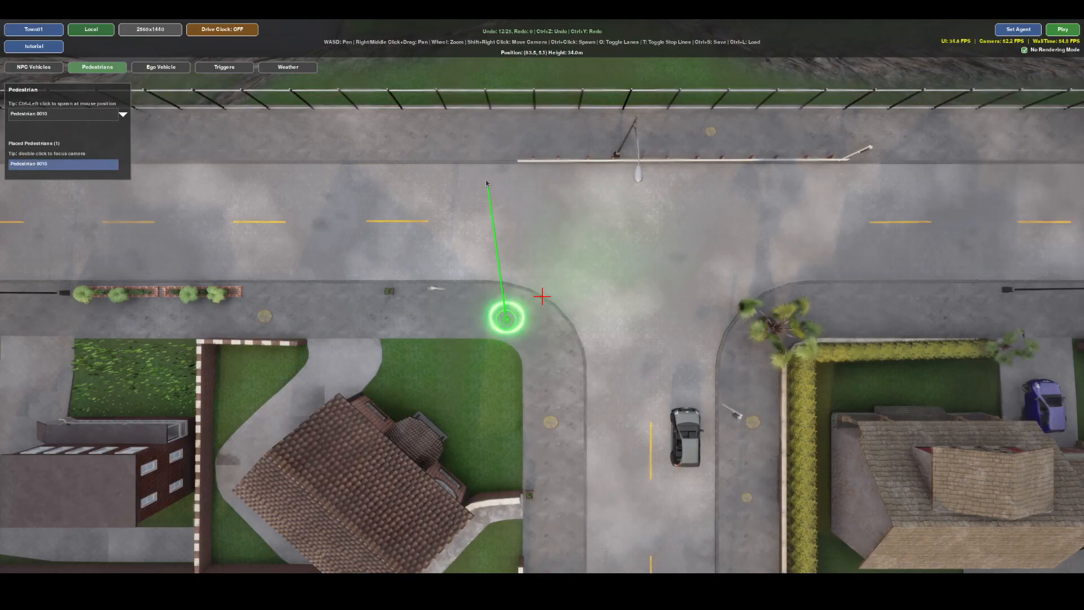
pyautogui.press('w')
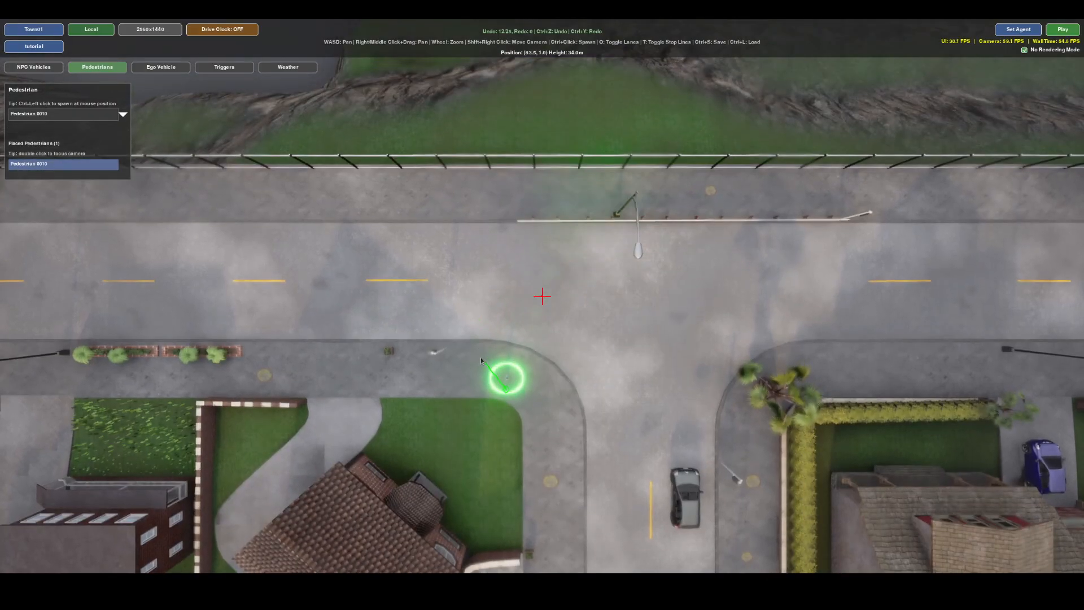
pyautogui.click(482, 280)
pyautogui.click(468, 202)
pyautogui.press('w')
pyautogui.press('a')
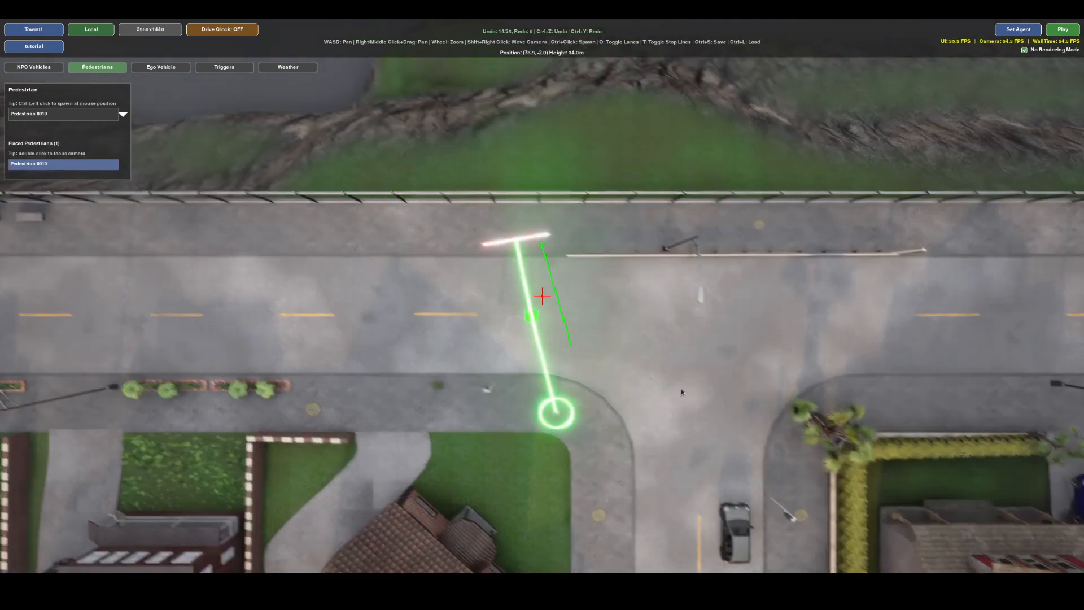
pyautogui.click(520, 288)
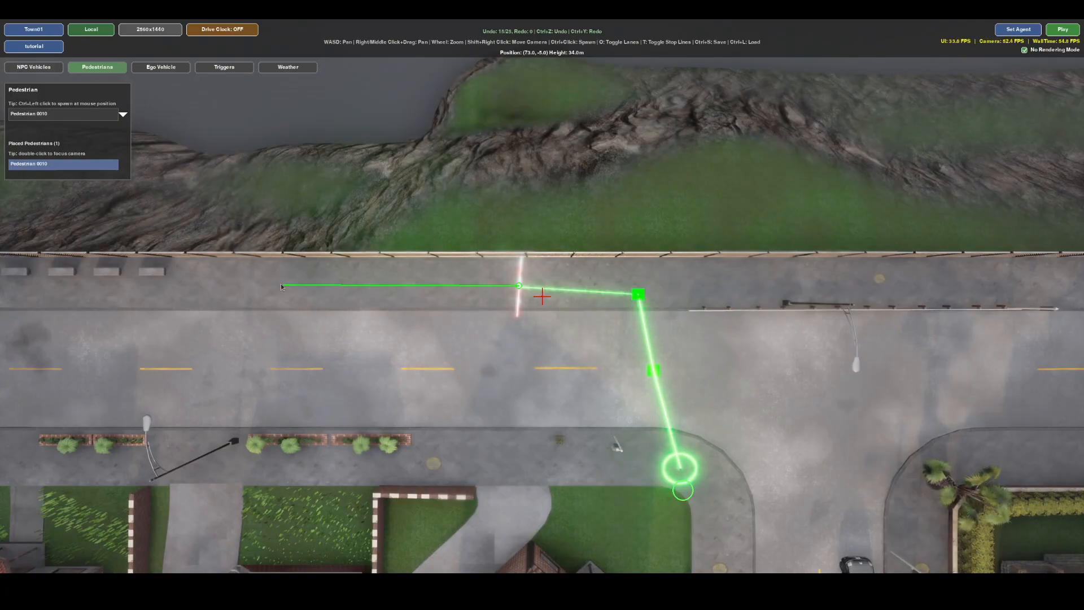
pyautogui.press('d')
pyautogui.press('s')
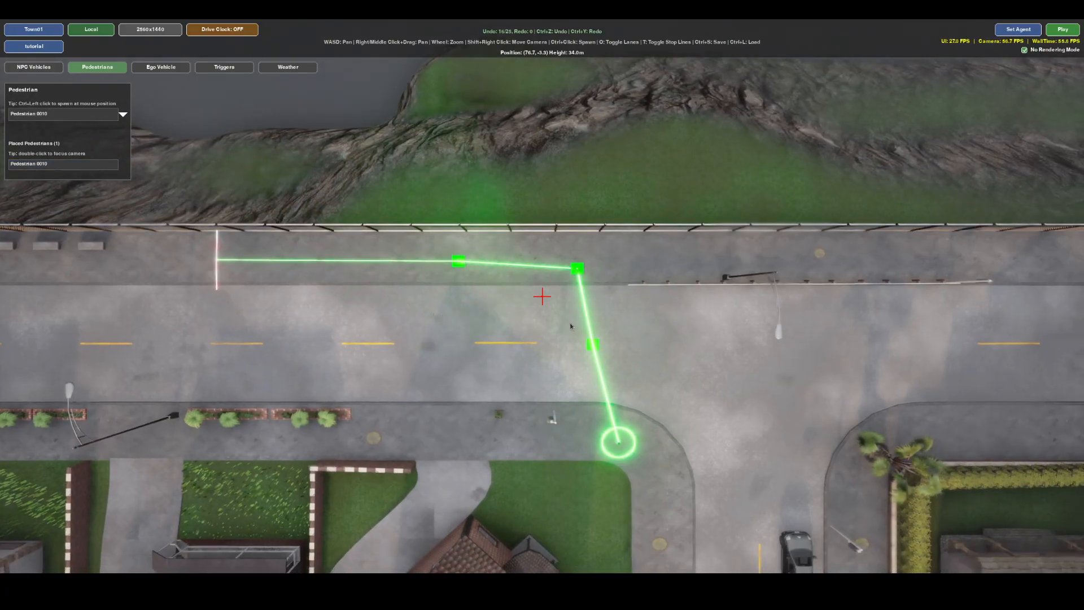
# Set the idle time of the pedestrian's mid-road waypoint to 3 seconds.
pyautogui.click(593, 346)
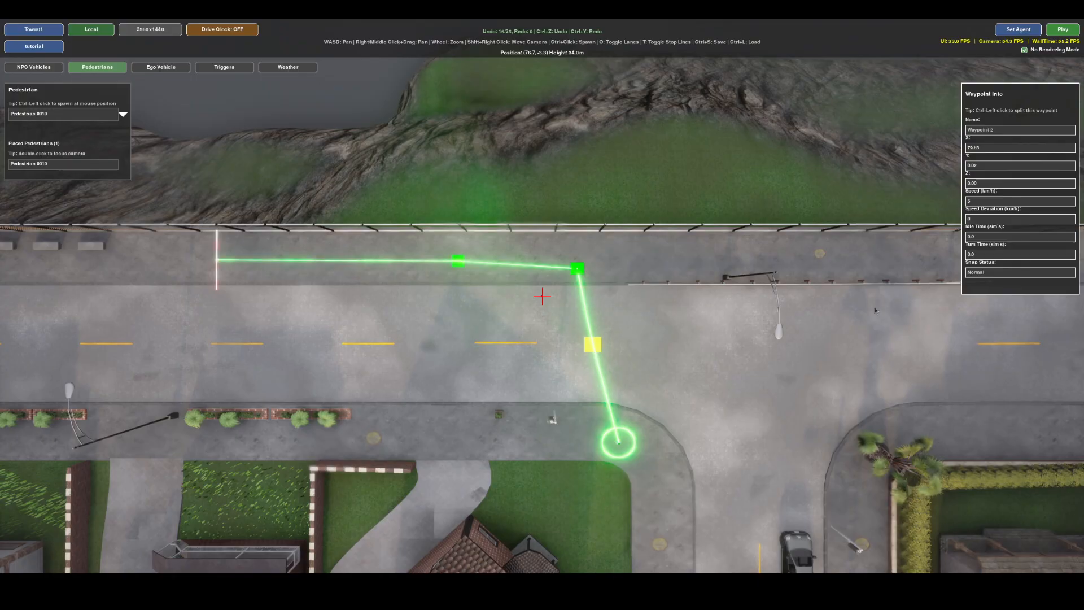
pyautogui.click(990, 237)
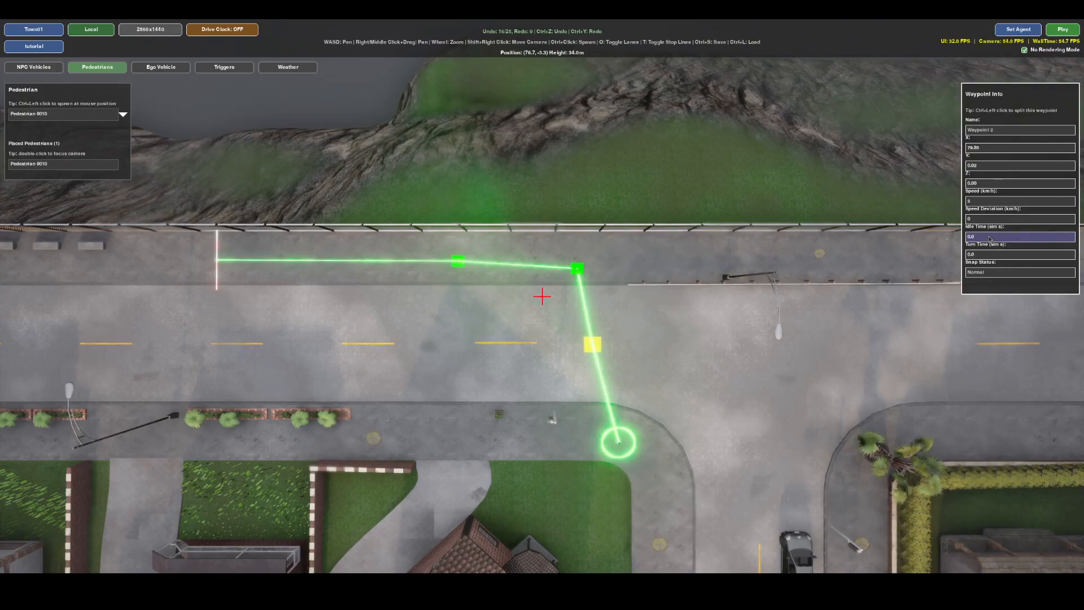
pyautogui.write('3')
pyautogui.press('Return')
# Play the scenario, watch the pedestrian and the NPC vehicle at the junction, stop the playback and close the scenario results.
pyautogui.moveTo(656, 280); pyautogui.dragTo(789, 230, button='right')
pyautogui.moveTo(570, 325); pyautogui.dragTo(717, 309, button='right')
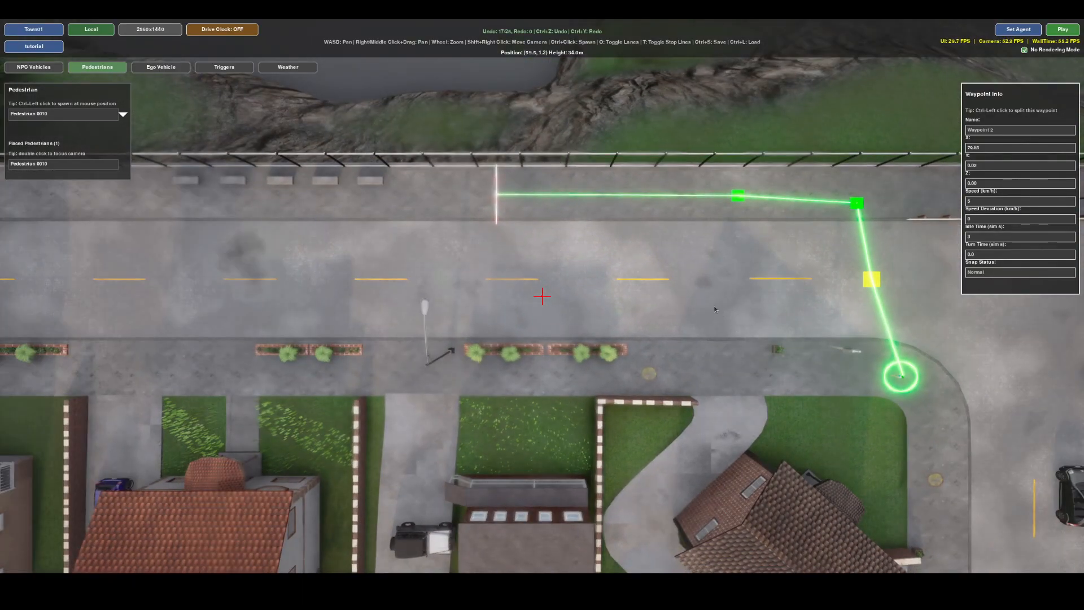
pyautogui.moveTo(634, 334); pyautogui.dragTo(793, 316, button='right')
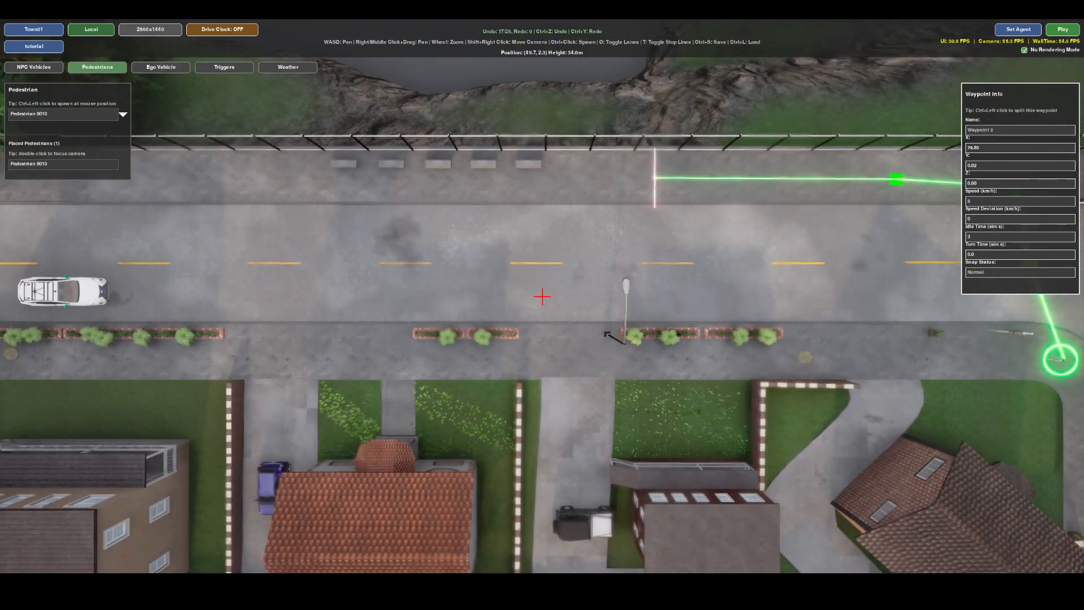
pyautogui.click(1065, 31)
pyautogui.moveTo(514, 361); pyautogui.dragTo(242, 346, button='right')
pyautogui.moveTo(594, 345); pyautogui.dragTo(489, 340, button='right')
pyautogui.moveTo(785, 303); pyautogui.dragTo(473, 281, button='right')
pyautogui.press('d')
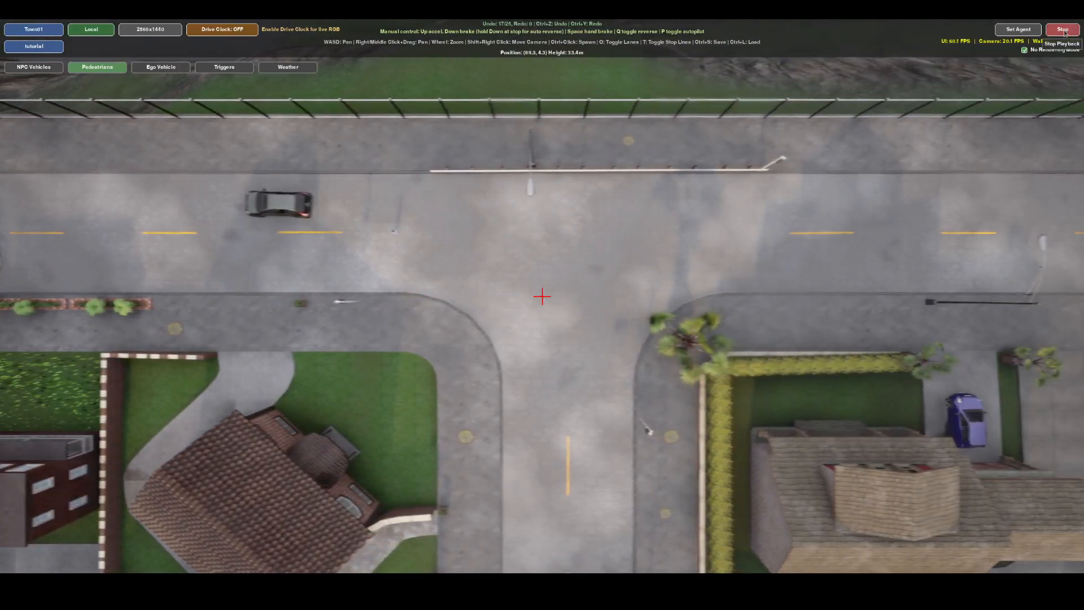
pyautogui.click(1065, 31)
pyautogui.click(580, 450)
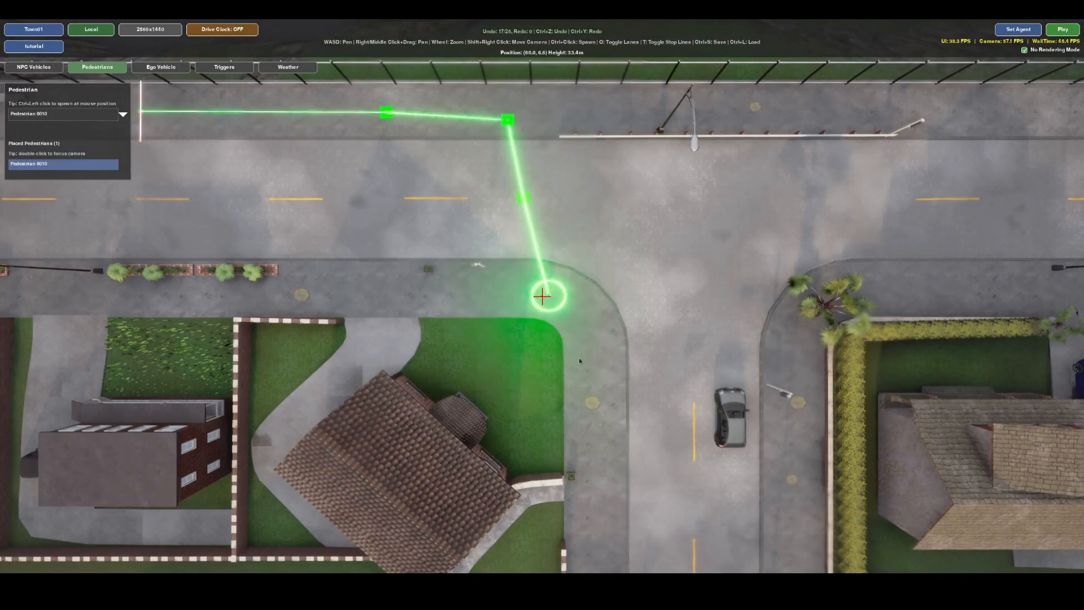
# Place a trigger in the ego vehicle's lane, a short distance ahead of the vehicle.
pyautogui.press('a')
pyautogui.press('a')
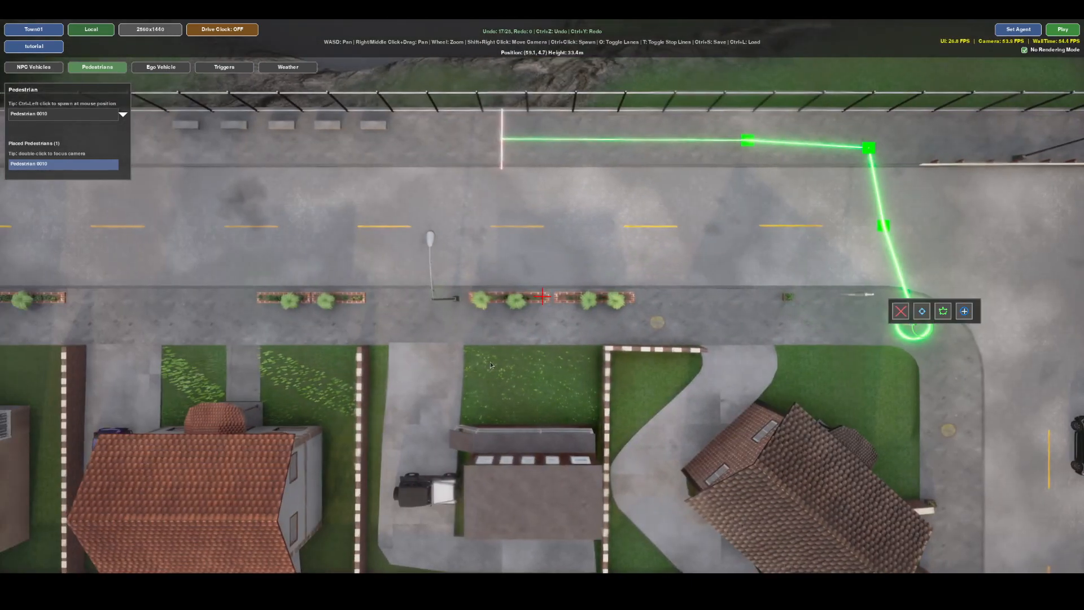
pyautogui.press('a')
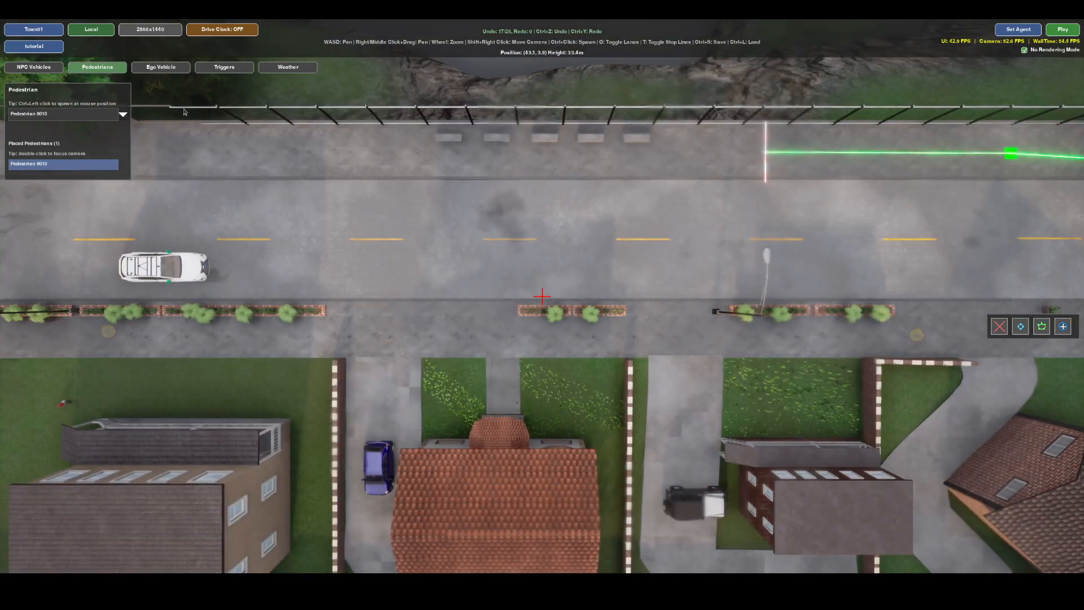
pyautogui.click(226, 69)
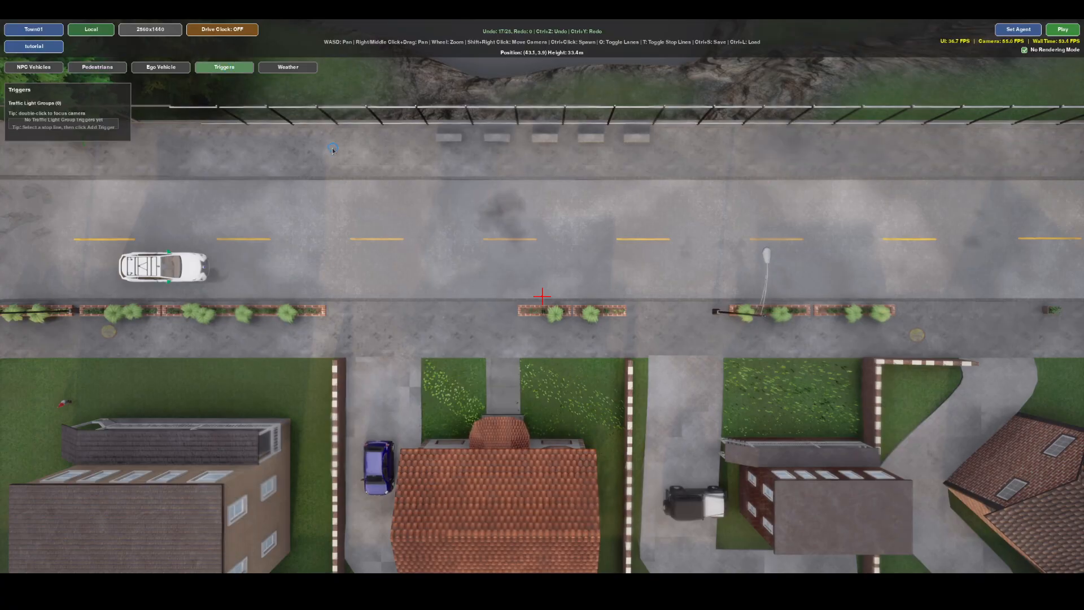
pyautogui.click(418, 269)
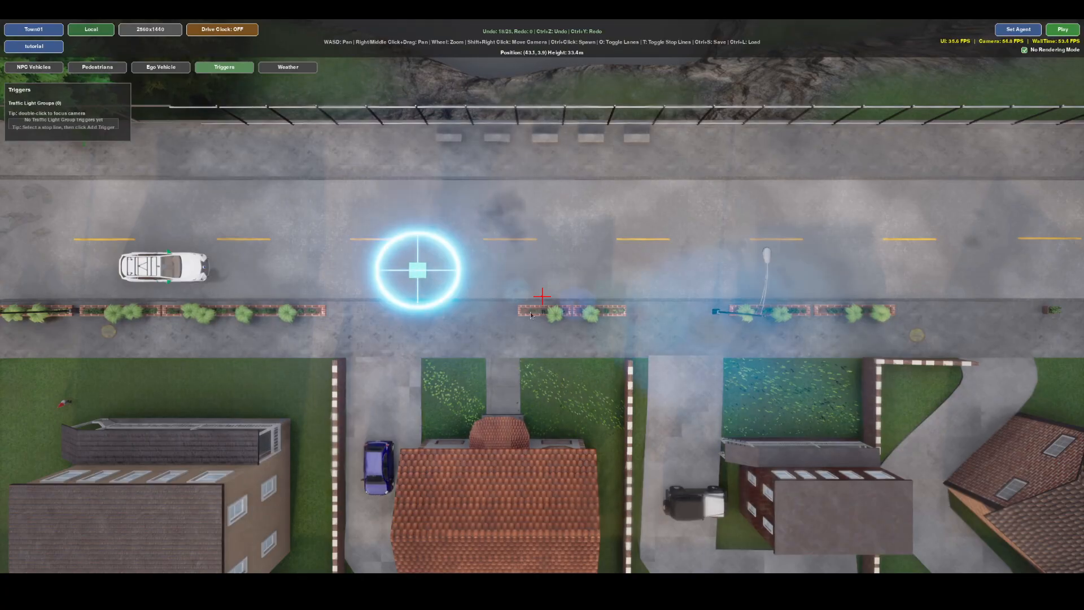
pyautogui.moveTo(531, 313); pyautogui.dragTo(202, 282, button='right')
pyautogui.moveTo(477, 302); pyautogui.dragTo(408, 341, button='right')
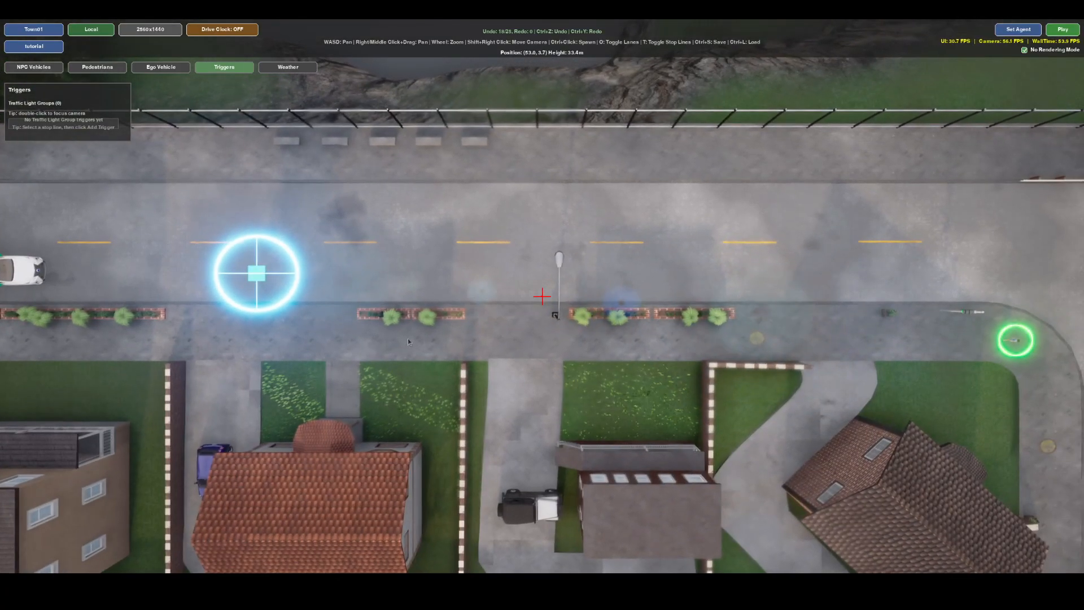
pyautogui.moveTo(992, 434); pyautogui.dragTo(753, 414, button='right')
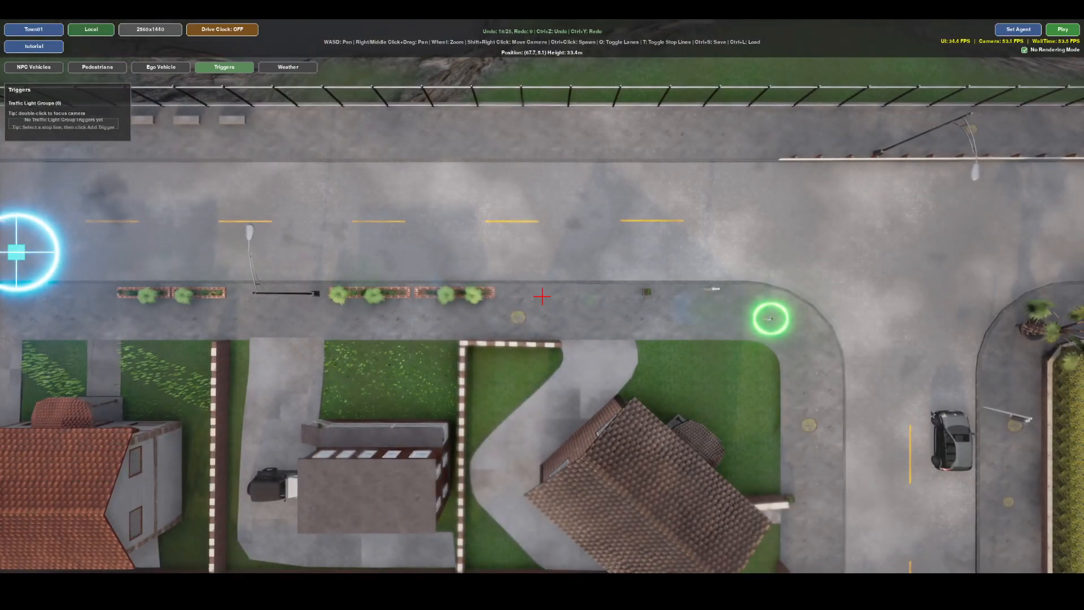
pyautogui.moveTo(106, 282); pyautogui.dragTo(327, 288, button='right')
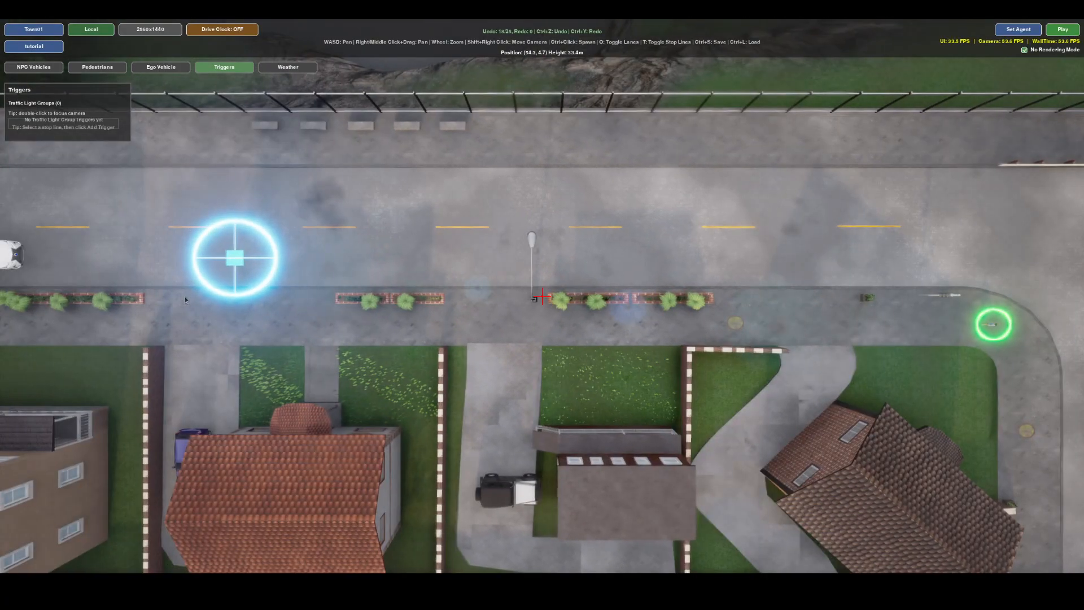
pyautogui.moveTo(185, 294); pyautogui.dragTo(543, 310, button='right')
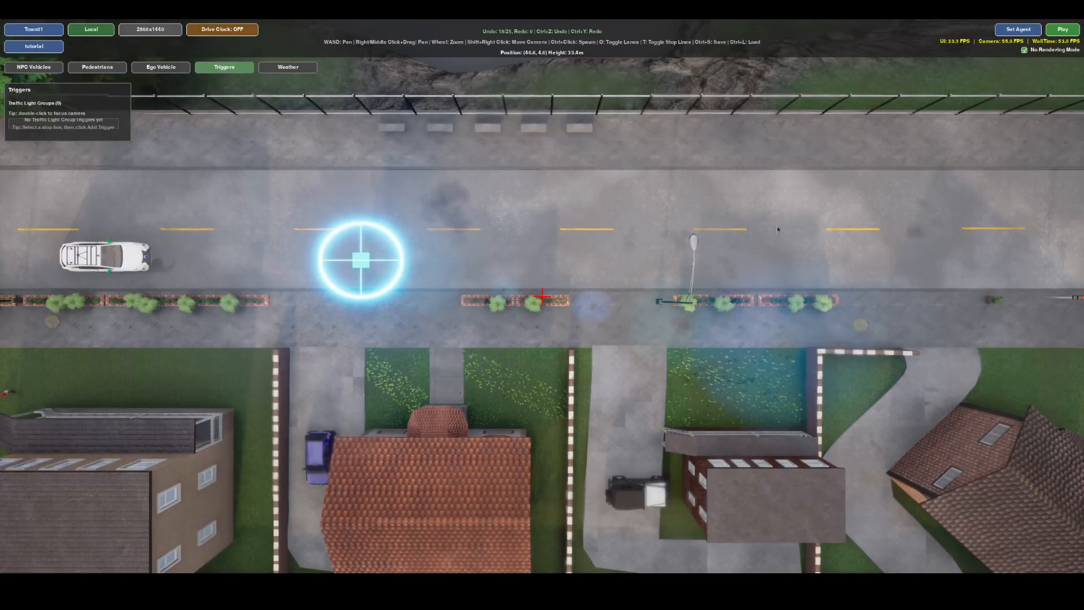
# Play the scenario with the trigger, follow the ego vehicle towards the junction, stop the playback and close the scenario results.
pyautogui.click(1068, 34)
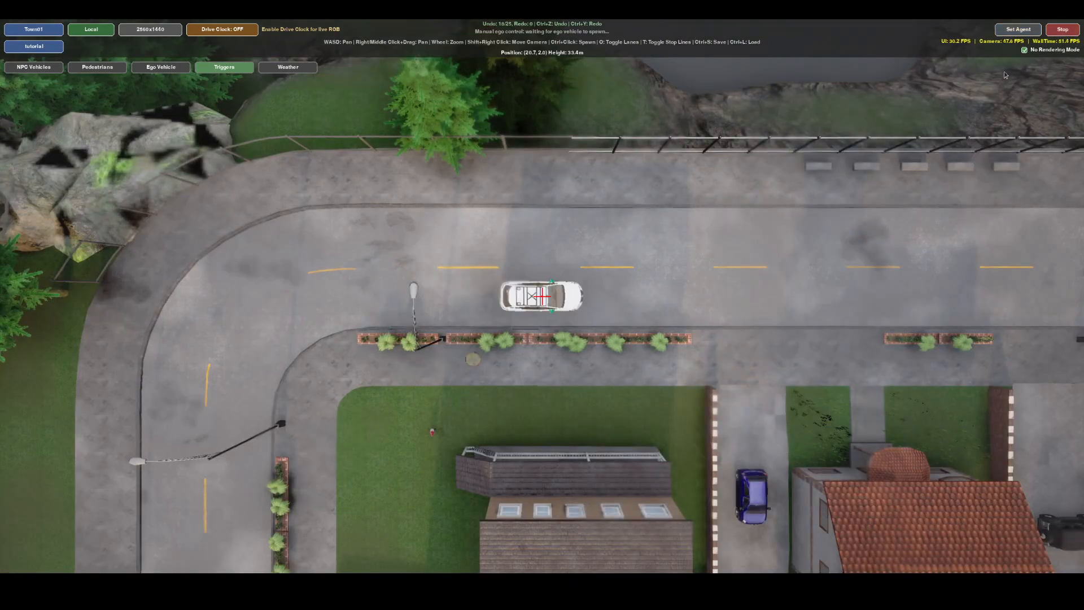
pyautogui.moveTo(811, 291); pyautogui.dragTo(487, 308, button='right')
pyautogui.moveTo(398, 329); pyautogui.dragTo(293, 327, button='right')
pyautogui.moveTo(667, 339); pyautogui.dragTo(370, 330, button='right')
pyautogui.moveTo(765, 358); pyautogui.dragTo(654, 354, button='right')
pyautogui.moveTo(850, 407); pyautogui.dragTo(756, 402, button='right')
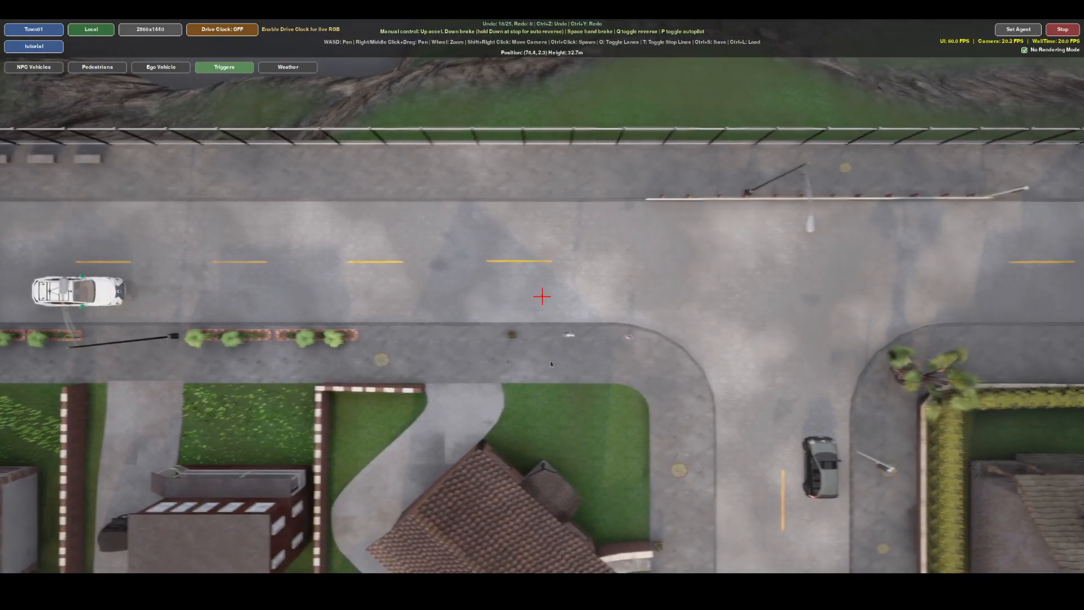
pyautogui.moveTo(906, 302); pyautogui.dragTo(766, 302, button='right')
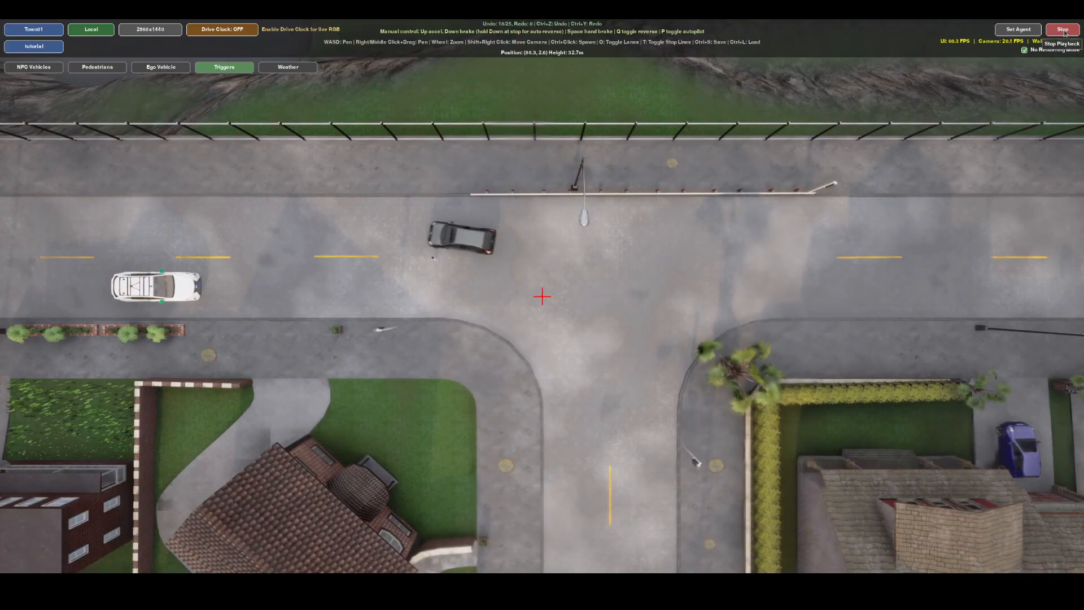
pyautogui.click(1063, 29)
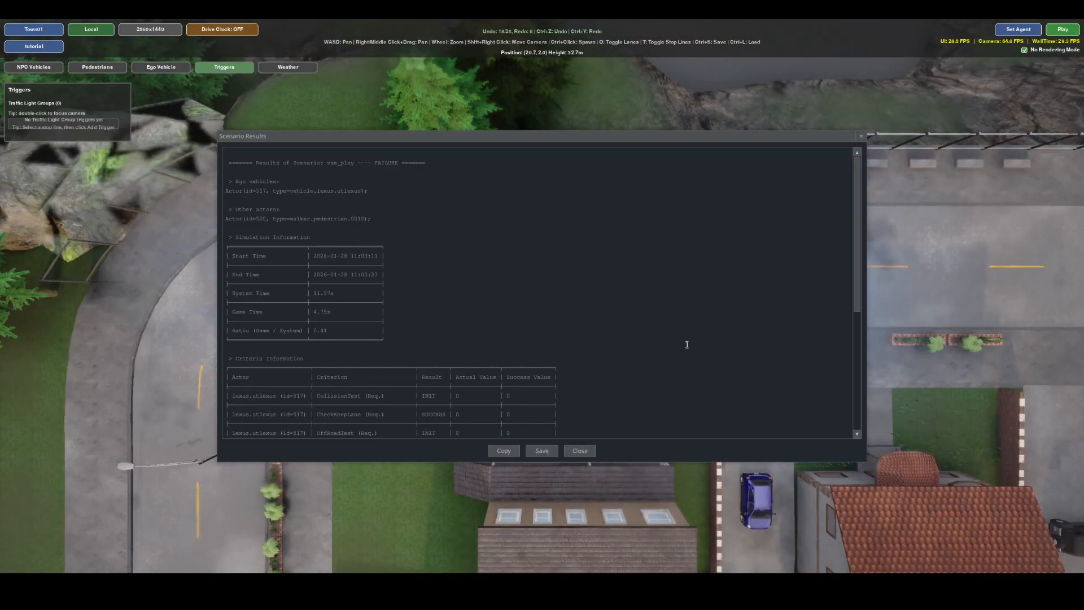
pyautogui.click(587, 452)
# Add a trigger to the pedestrian and place it in the ego lane between the ego vehicle and the existing trigger.
pyautogui.moveTo(694, 317); pyautogui.dragTo(62, 310, button='right')
pyautogui.moveTo(773, 351); pyautogui.dragTo(410, 318, button='right')
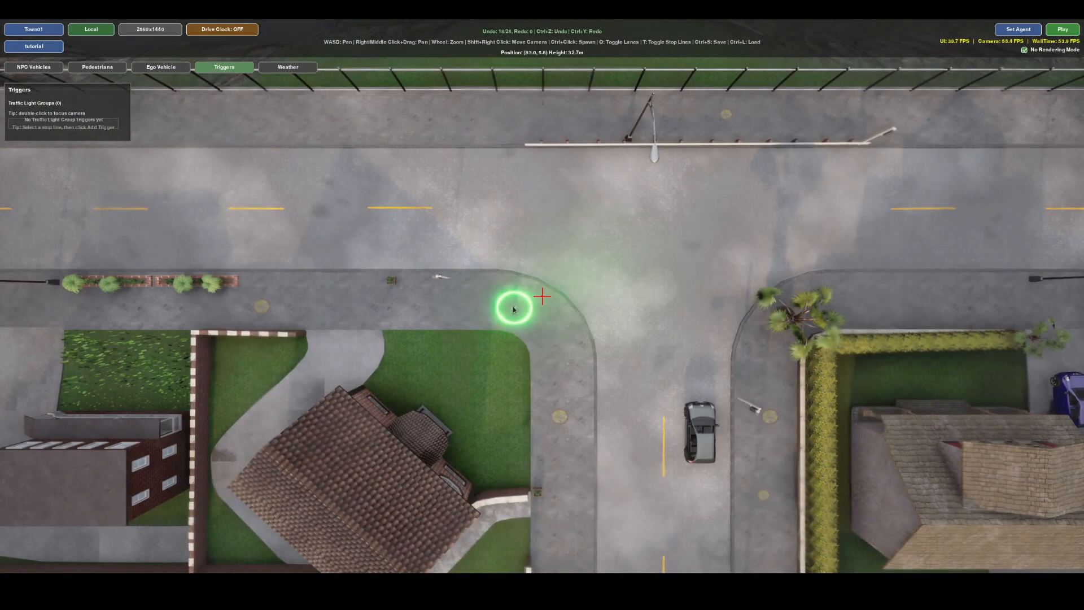
pyautogui.click(514, 307)
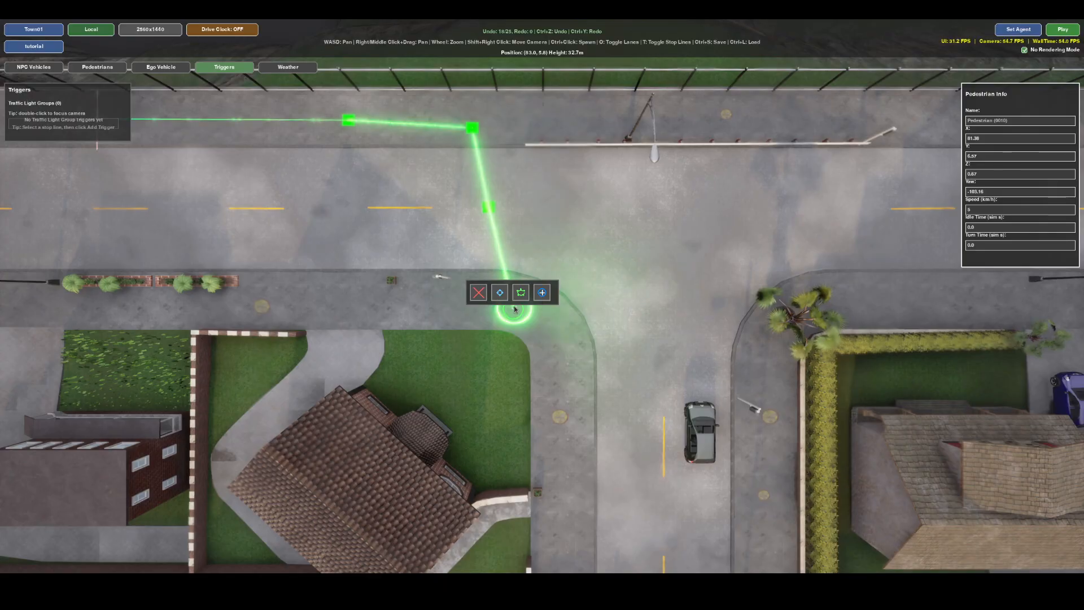
pyautogui.click(543, 292)
pyautogui.moveTo(461, 281); pyautogui.dragTo(1032, 273, button='right')
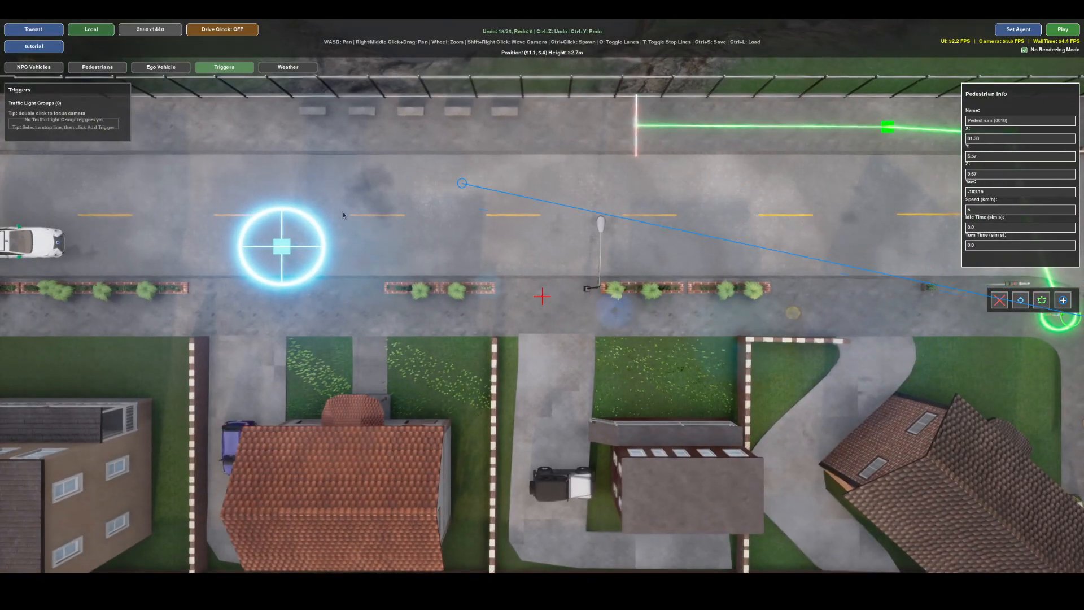
pyautogui.click(110, 248)
# Move the pedestrian's trigger onto the existing trigger and shift the combined trigger farther along the ego lane towards the junction.
pyautogui.moveTo(146, 263); pyautogui.dragTo(485, 254, button='right')
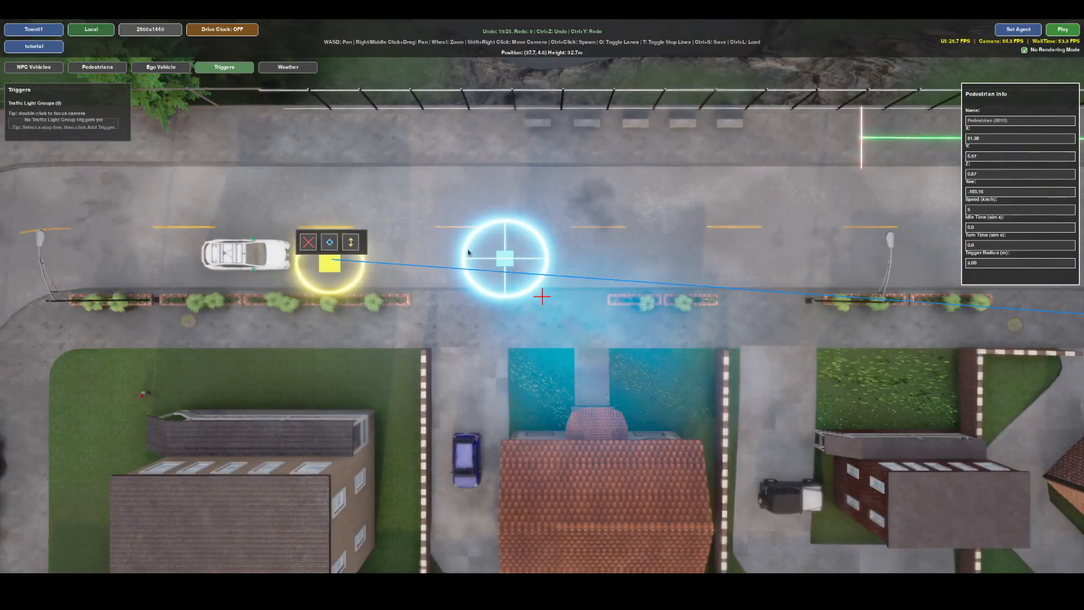
pyautogui.click(332, 245)
pyautogui.moveTo(403, 251); pyautogui.dragTo(467, 258, button='right')
pyautogui.click(425, 253)
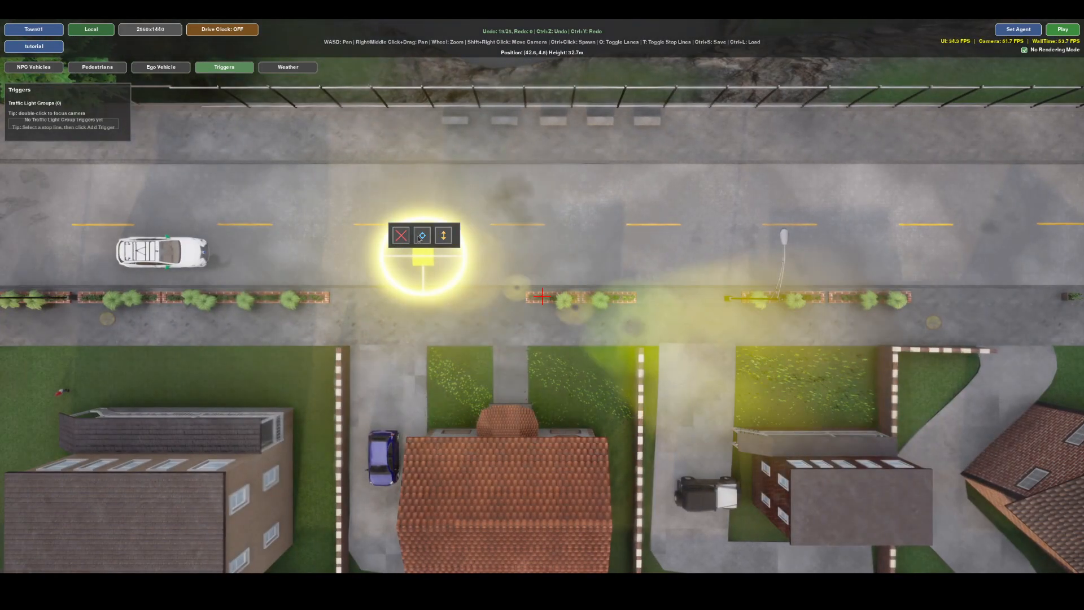
pyautogui.click(422, 236)
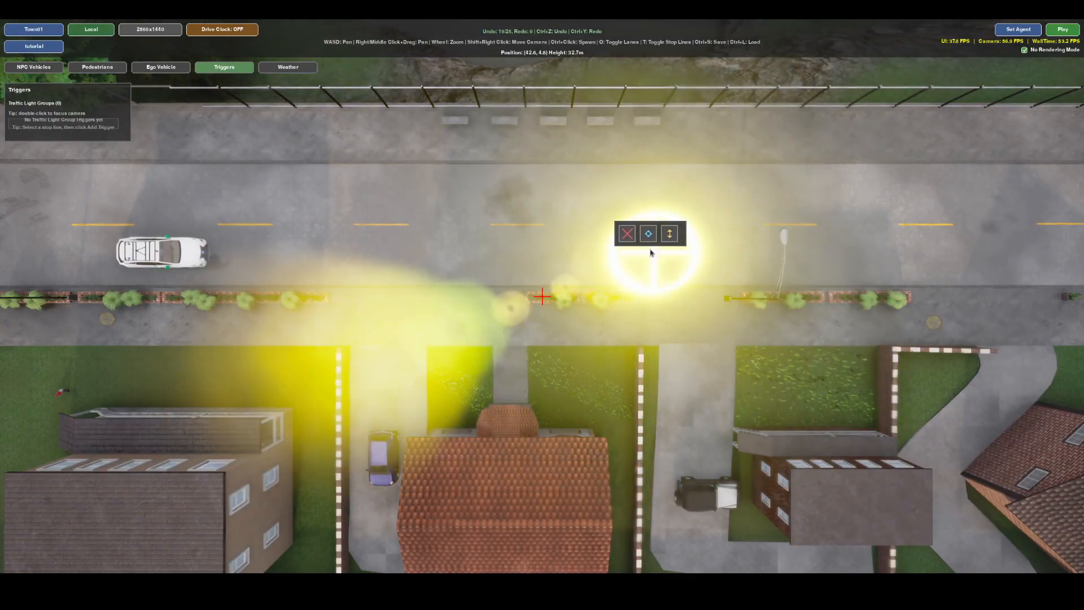
pyautogui.click(651, 252)
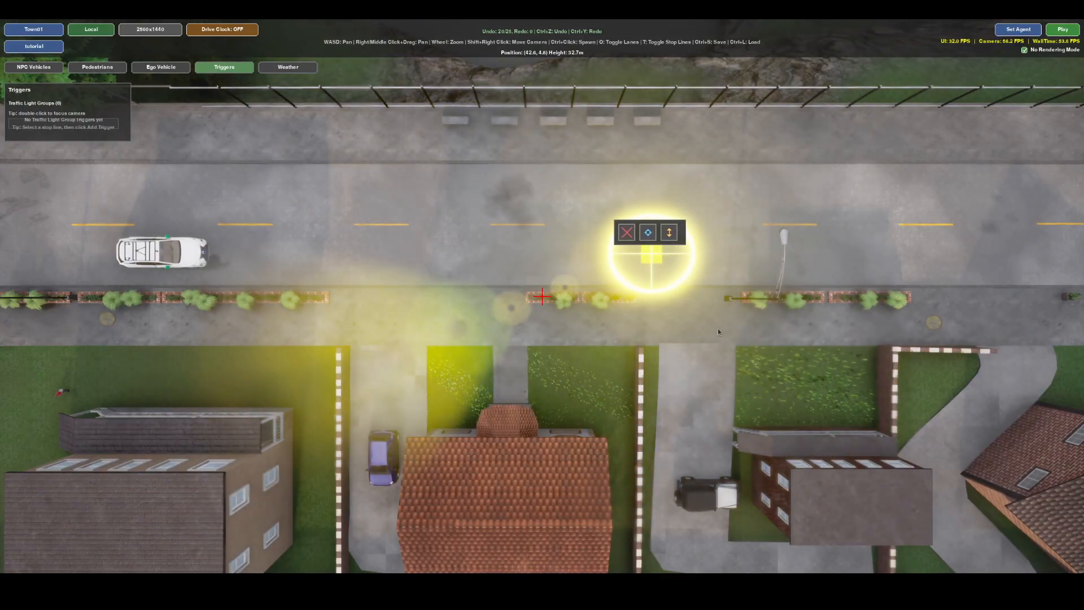
# Play the scenario with the relocated trigger, follow the ego vehicle to the junction, stop the playback and close the scenario results.
pyautogui.click(1063, 29)
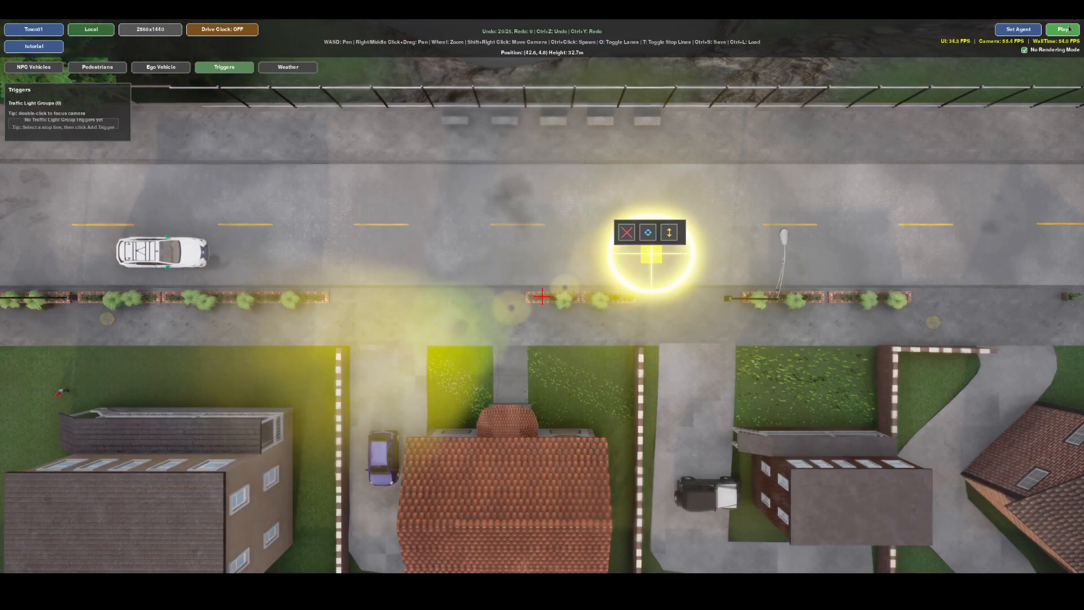
pyautogui.moveTo(728, 291); pyautogui.dragTo(476, 292, button='right')
pyautogui.moveTo(765, 326); pyautogui.dragTo(572, 313, button='right')
pyautogui.moveTo(804, 313)
pyautogui.mouseDown(button='right')
pyautogui.moveTo(591, 306)
pyautogui.moveTo(730, 284)
pyautogui.moveTo(630, 309)
pyautogui.mouseUp(button='right')
pyautogui.moveTo(791, 332); pyautogui.dragTo(477, 296, button='right')
pyautogui.press('d')
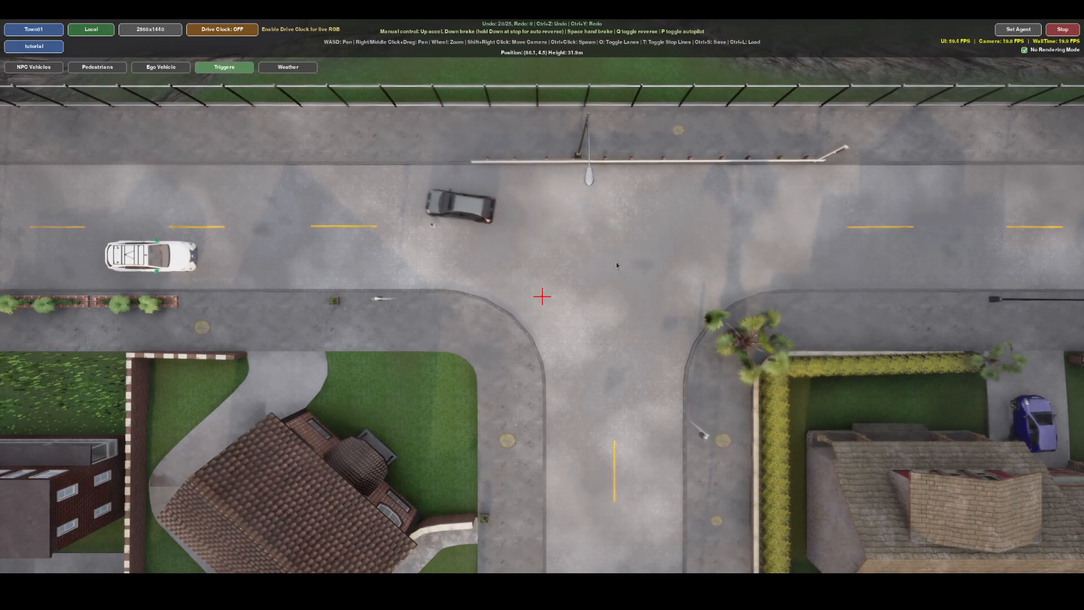
pyautogui.moveTo(345, 299); pyautogui.dragTo(781, 310, button='right')
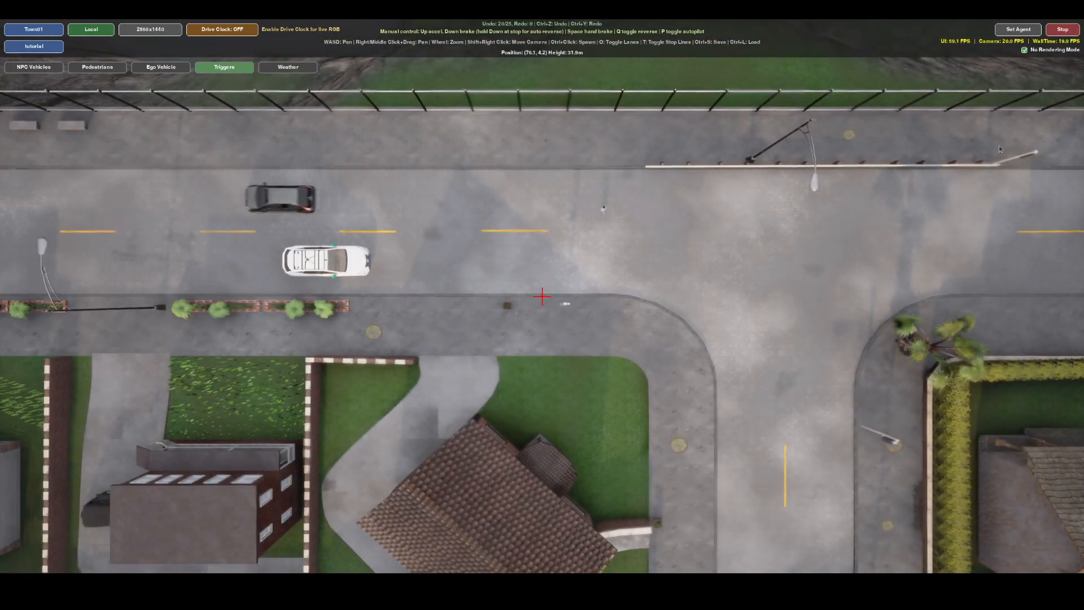
pyautogui.click(1063, 30)
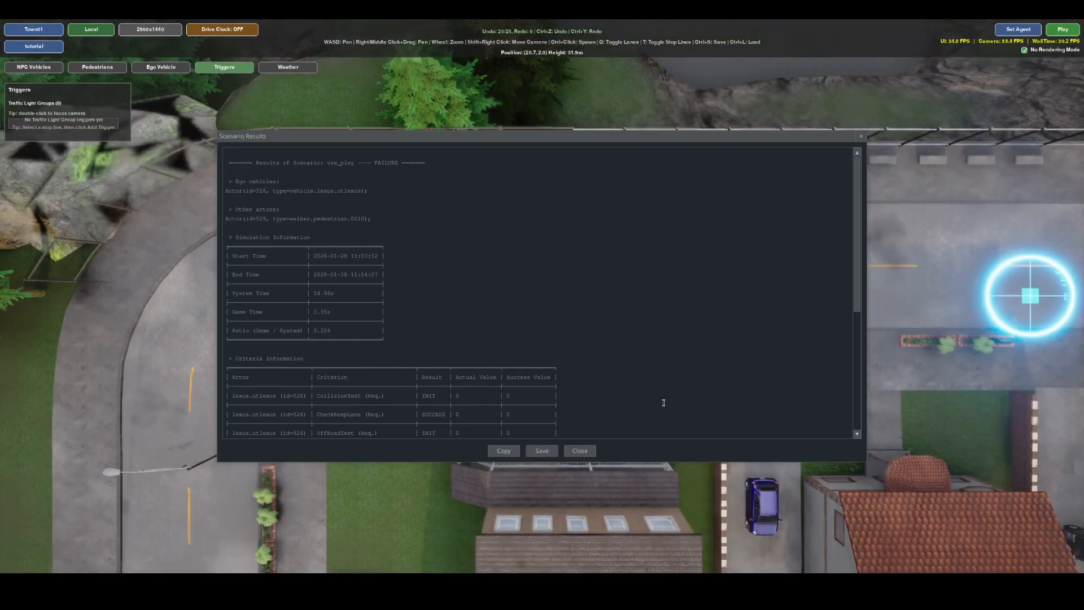
pyautogui.click(592, 449)
# Show the traffic-light stop lines and add a trigger to the ego lane's stop line, placing it between the existing trigger and that line.
pyautogui.moveTo(642, 333); pyautogui.dragTo(83, 310, button='right')
pyautogui.moveTo(680, 285); pyautogui.dragTo(748, 275, button='right')
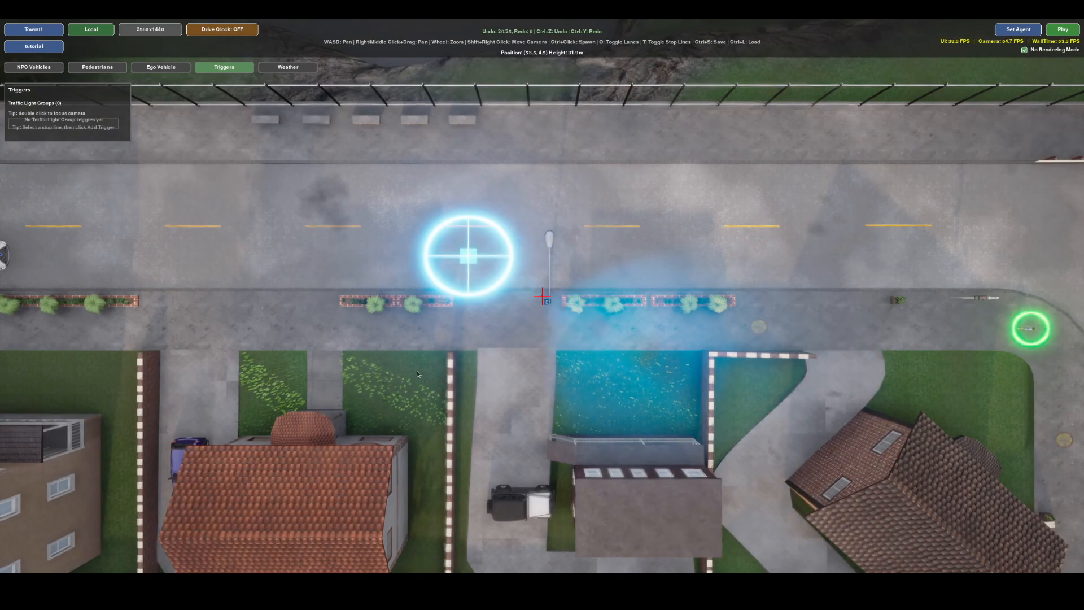
pyautogui.press('t')
pyautogui.press('d')
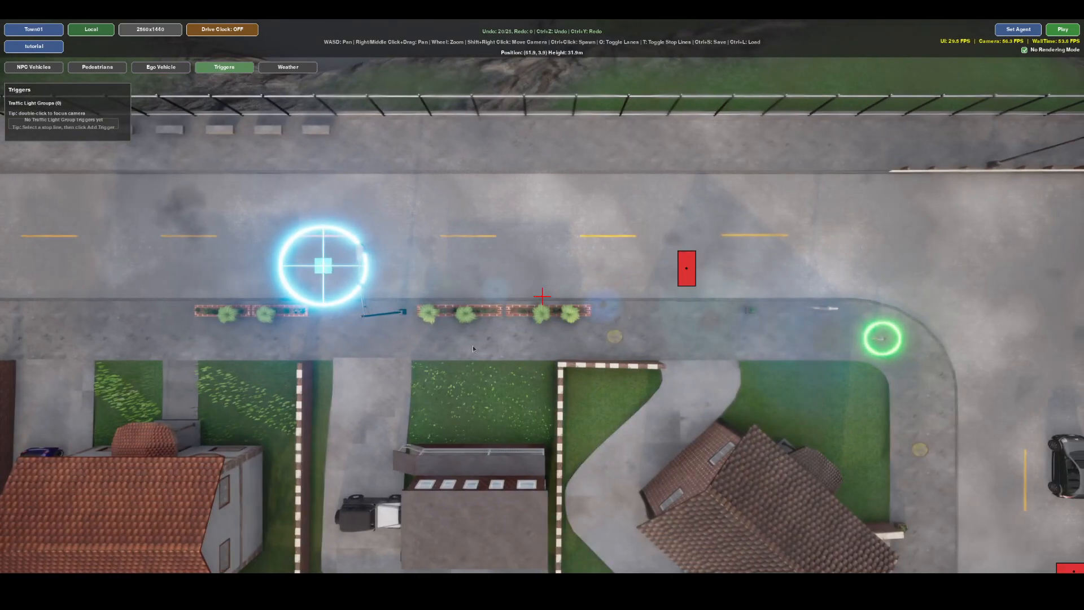
pyautogui.click(687, 273)
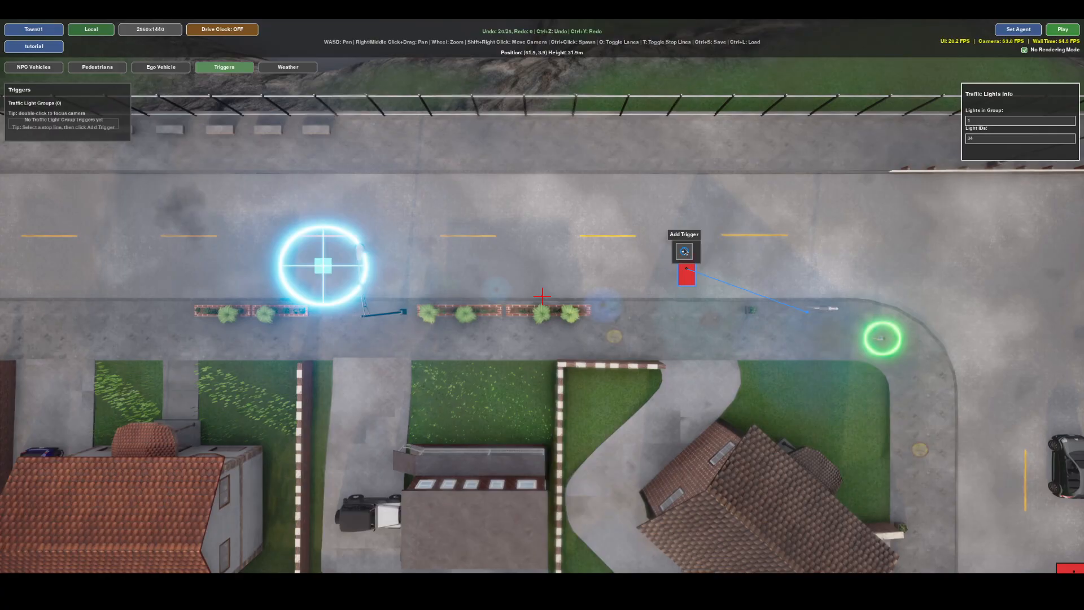
pyautogui.click(685, 252)
pyautogui.click(486, 274)
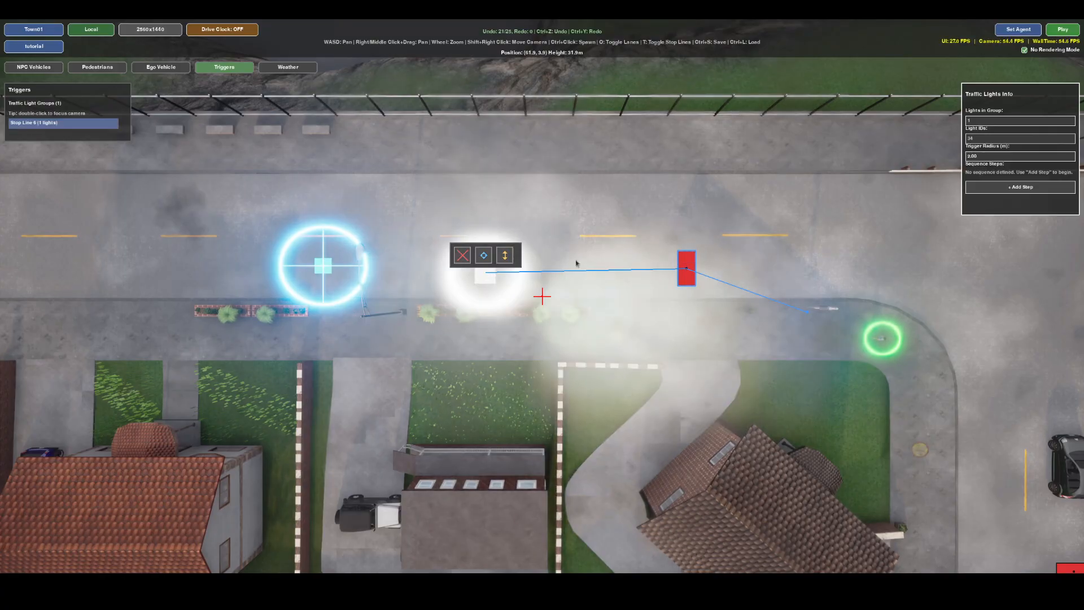
# Add two steps to the stop line's light sequence, Red followed by Green, and lengthen the green step's duration.
pyautogui.click(1035, 189)
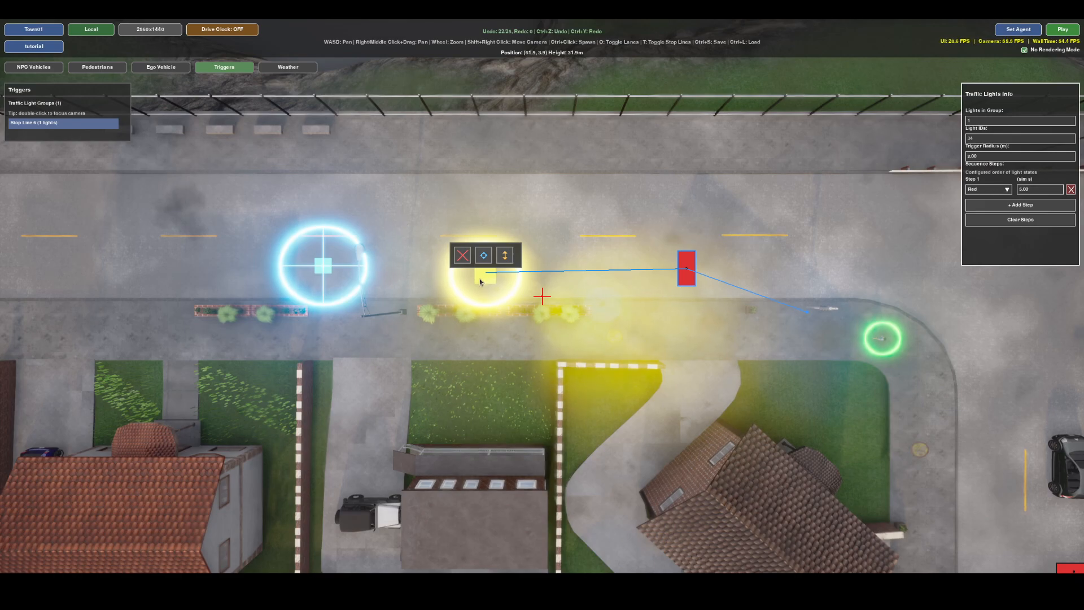
pyautogui.click(1003, 205)
pyautogui.click(1002, 208)
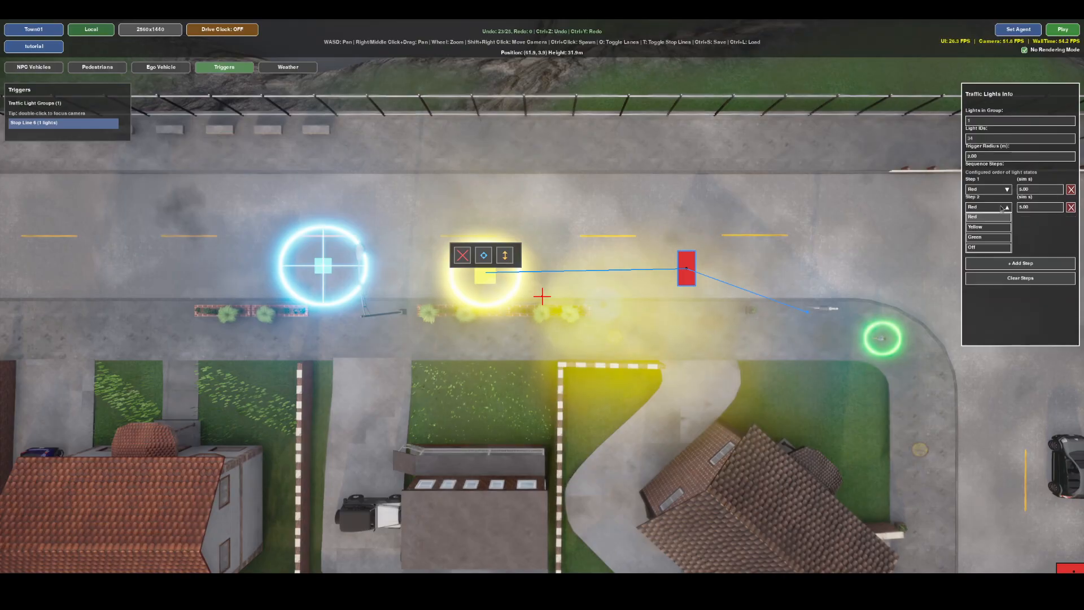
pyautogui.click(991, 238)
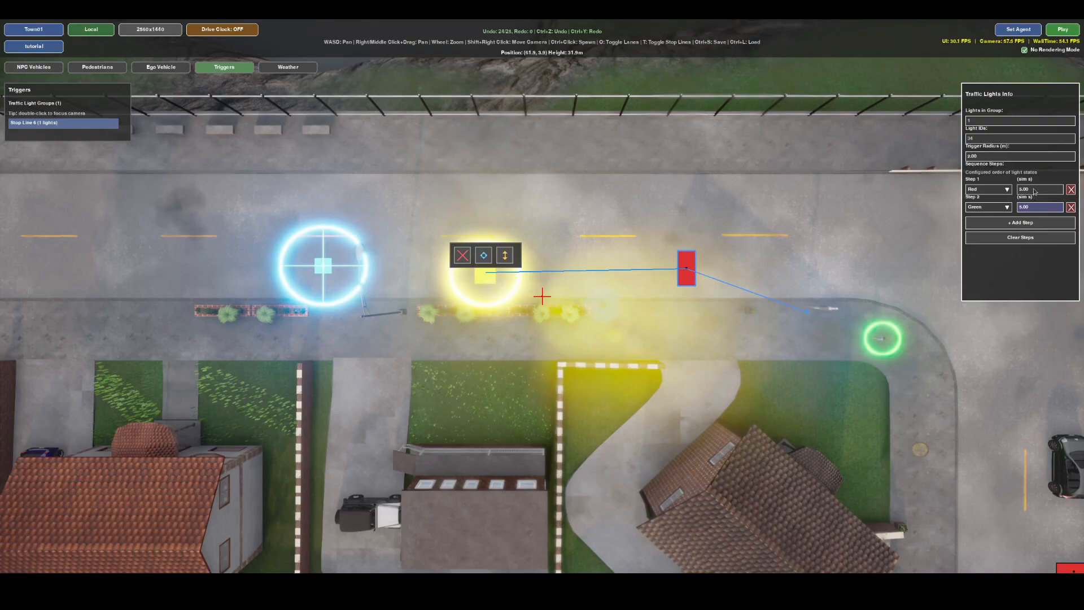
pyautogui.press('Return')
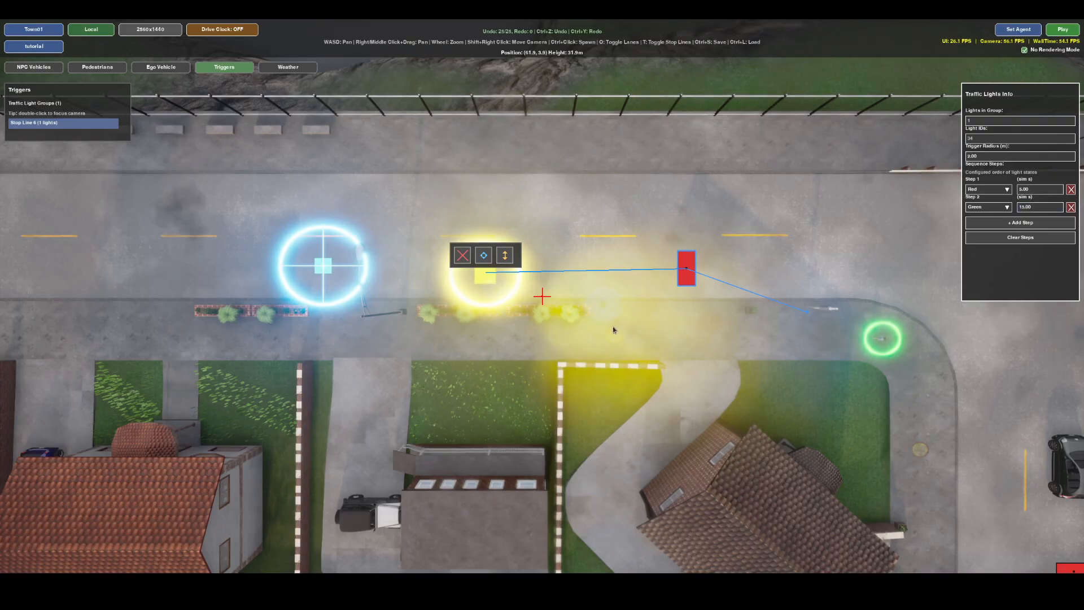
# Play the scenario with the traffic light trigger, watch the ego vehicle pass the junction, stop the playback and close the results.
pyautogui.moveTo(613, 327); pyautogui.dragTo(346, 322, button='right')
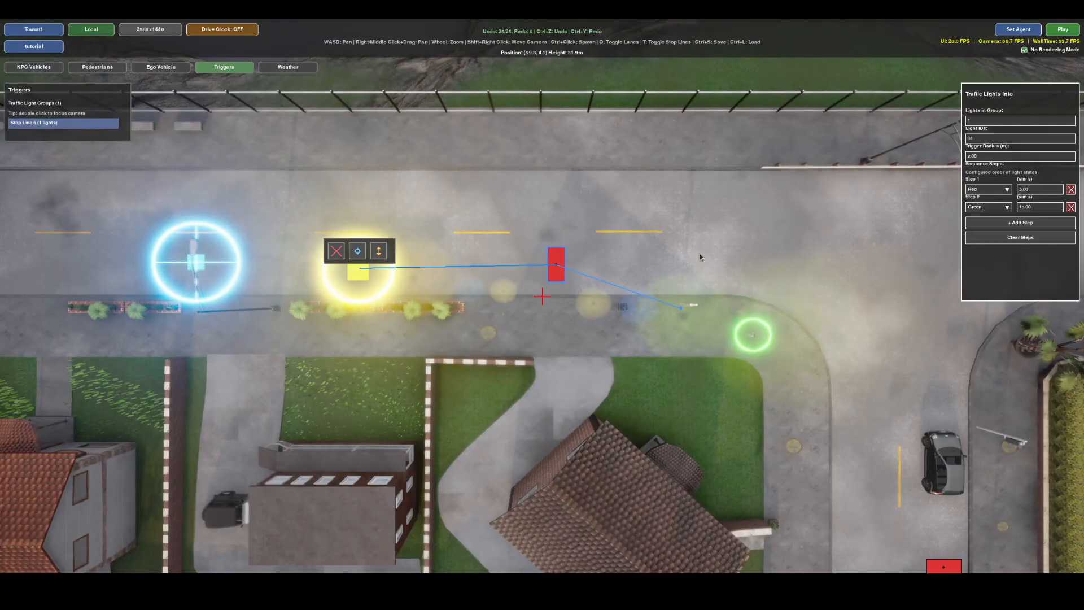
pyautogui.click(1064, 30)
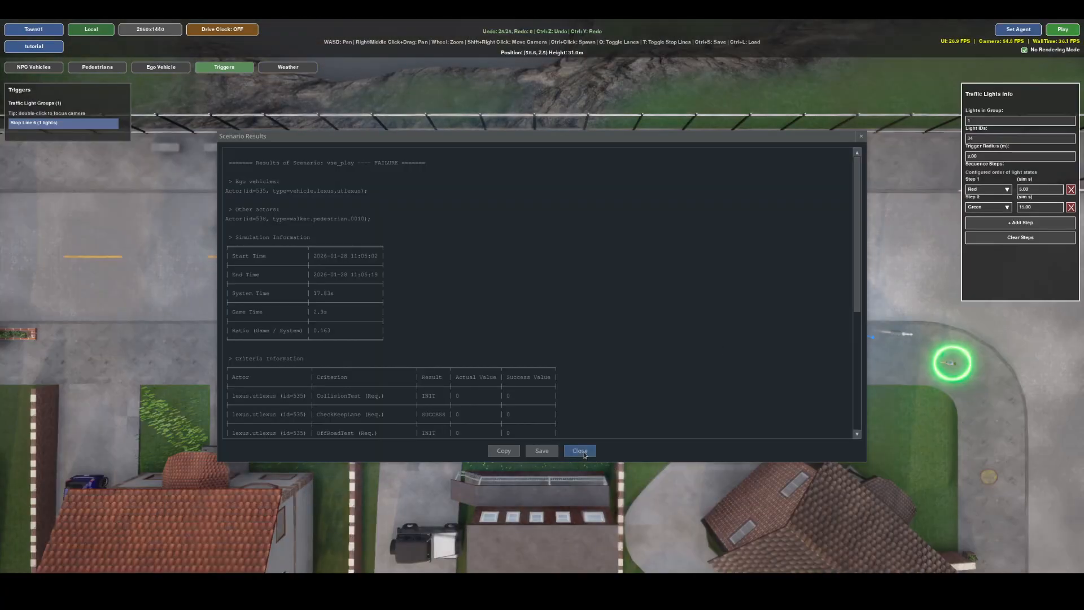
pyautogui.click(580, 451)
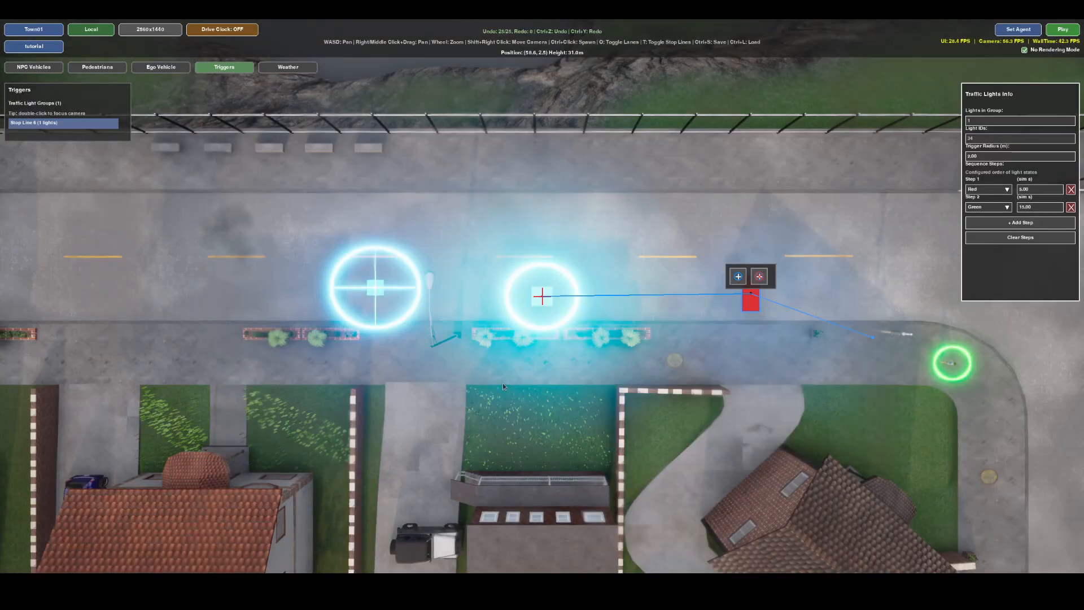
# Open the weather controls, add a keyframe at 50% and set its sun altitude to about -20°.
pyautogui.press('d')
pyautogui.moveTo(698, 427); pyautogui.dragTo(810, 354, button='right')
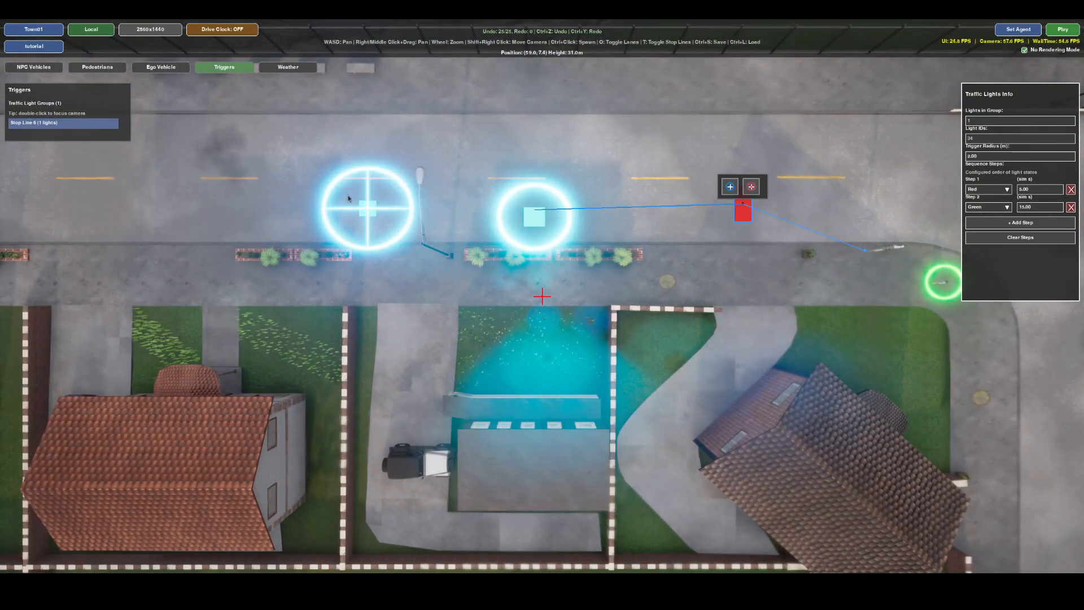
pyautogui.click(290, 69)
pyautogui.moveTo(232, 368); pyautogui.dragTo(672, 349, button='right')
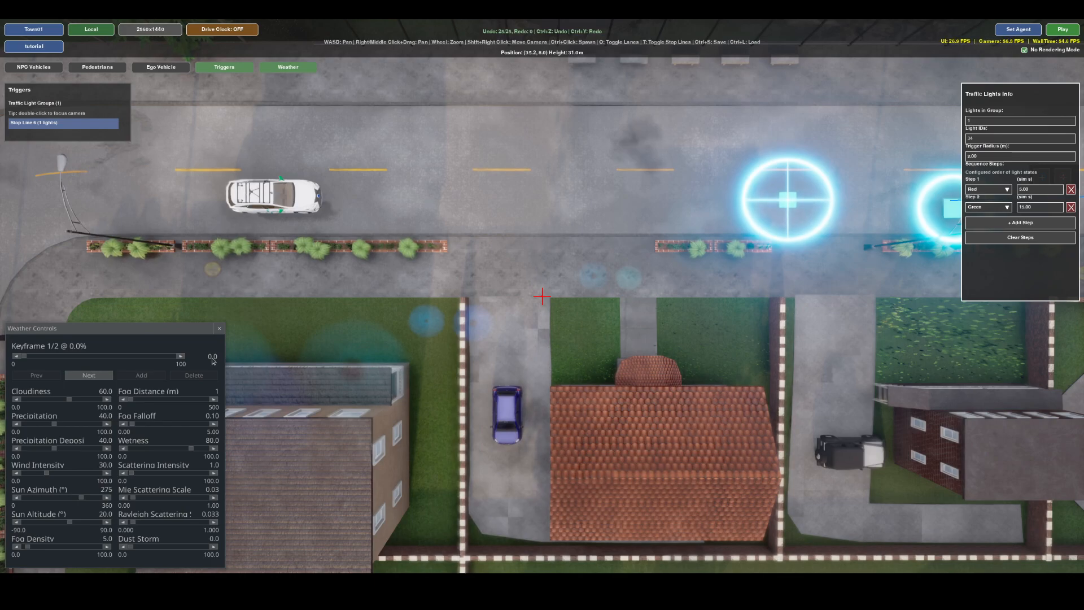
pyautogui.click(91, 376)
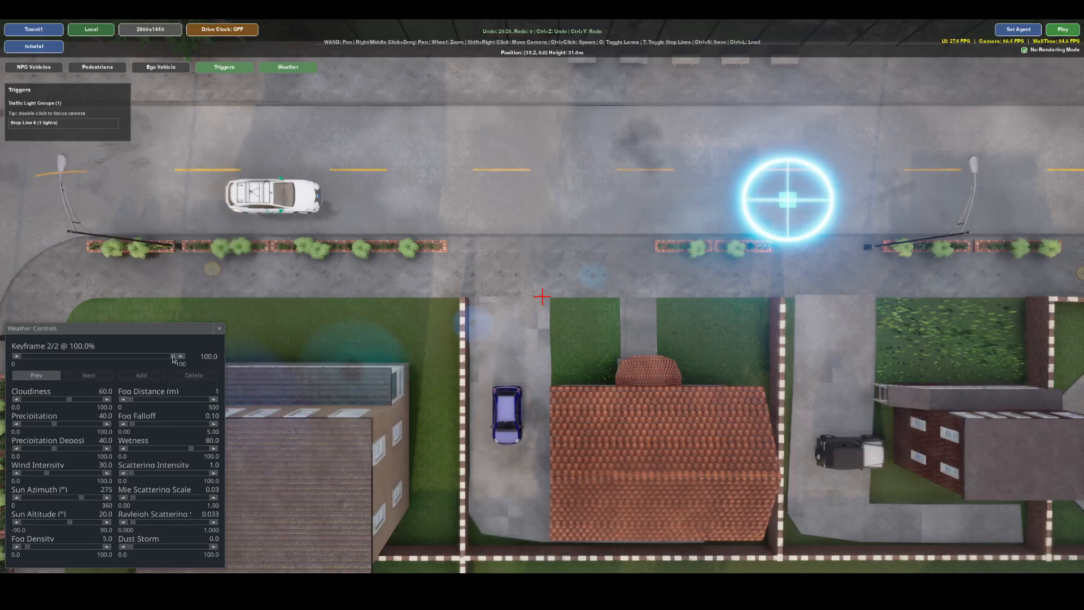
pyautogui.click(39, 375)
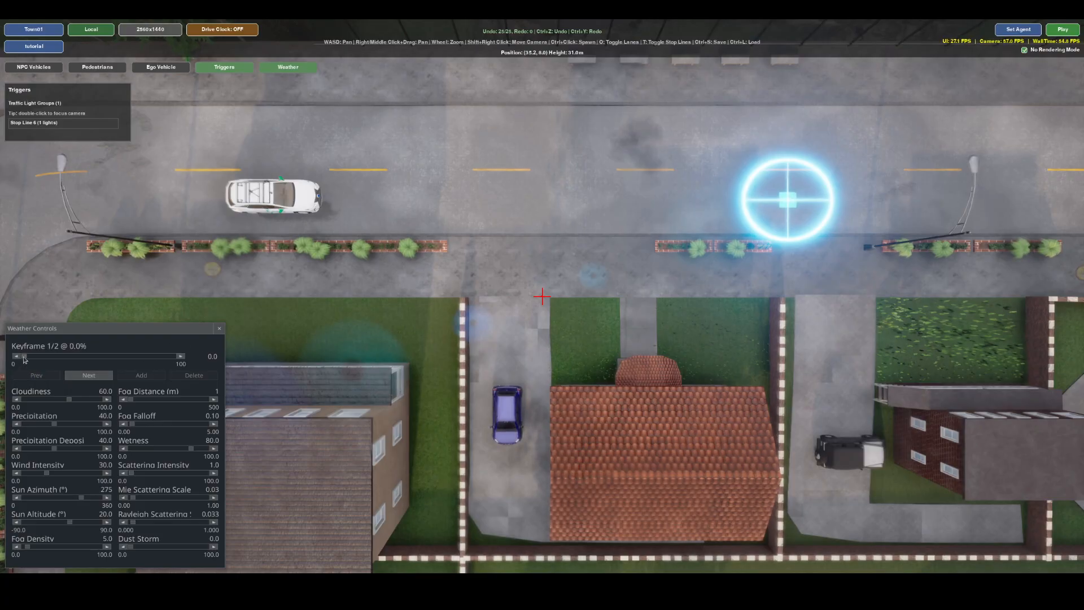
pyautogui.moveTo(24, 357); pyautogui.dragTo(74, 358)
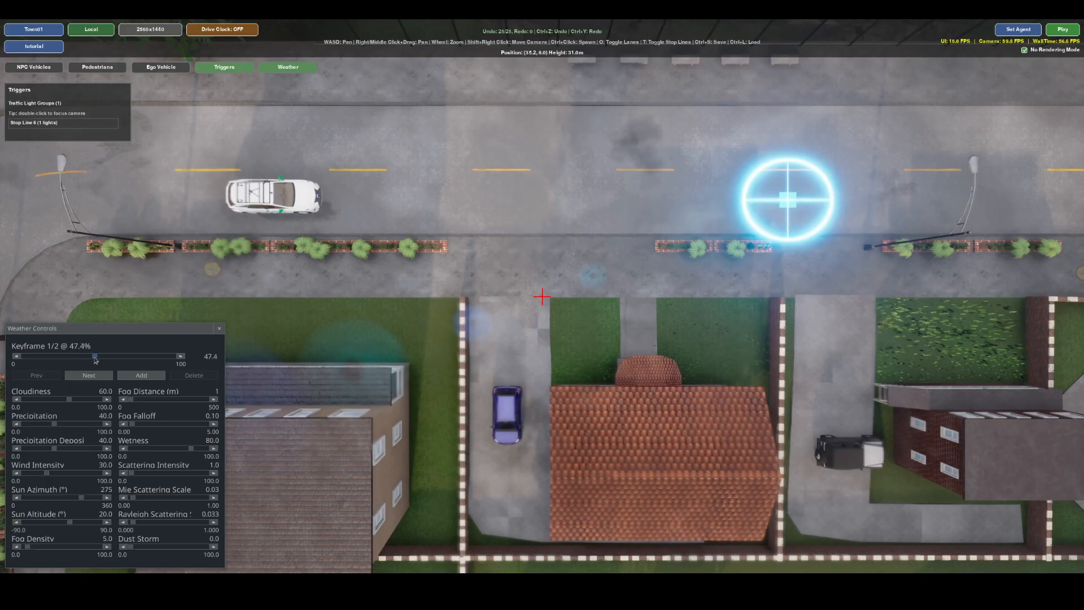
pyautogui.click(141, 375)
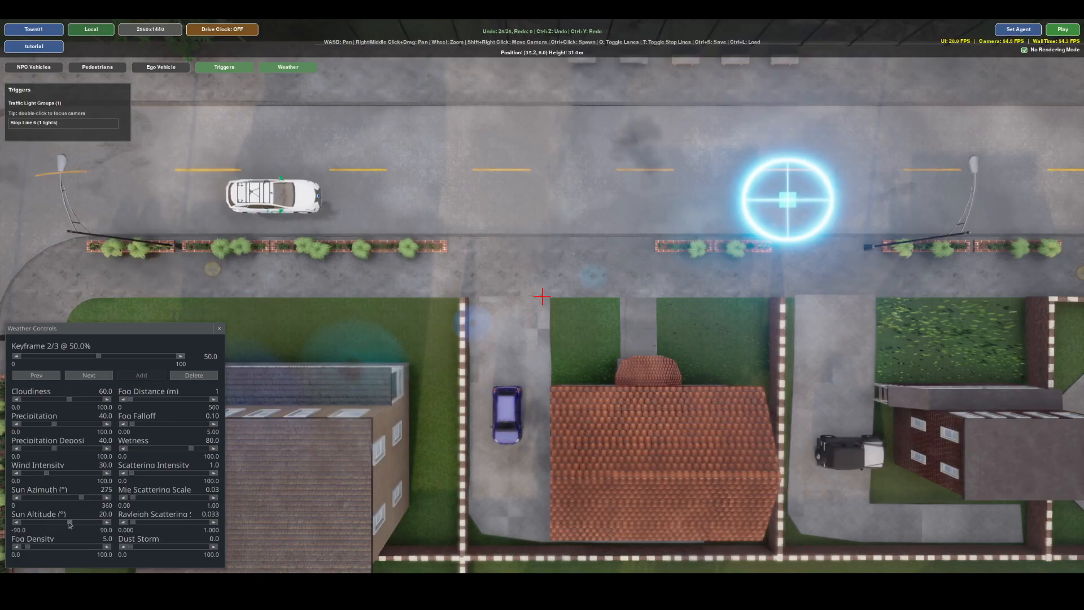
pyautogui.moveTo(67, 524); pyautogui.dragTo(46, 527)
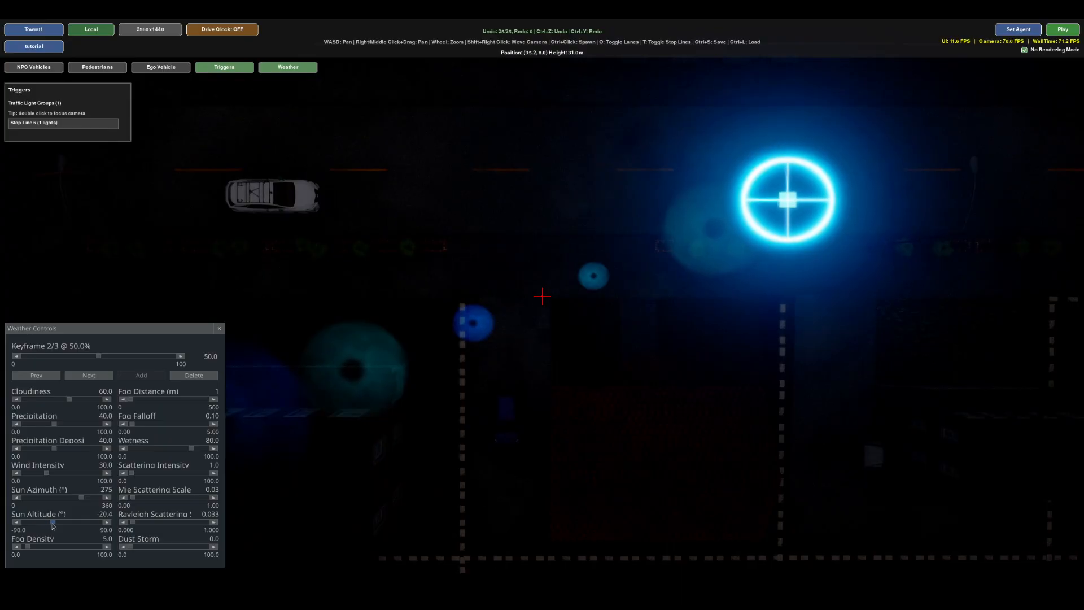
# In the 100% weather keyframe, set cloudiness, precipitation, precipitation deposits, wetness and wind intensity to 100.
pyautogui.click(97, 375)
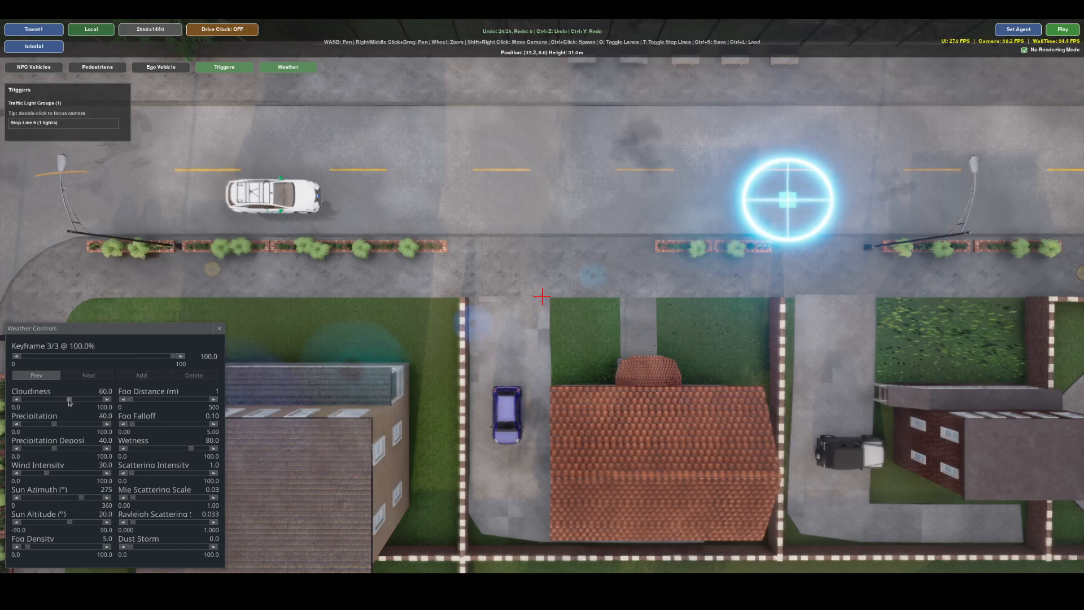
pyautogui.click(107, 399)
pyautogui.moveTo(53, 424); pyautogui.dragTo(104, 424)
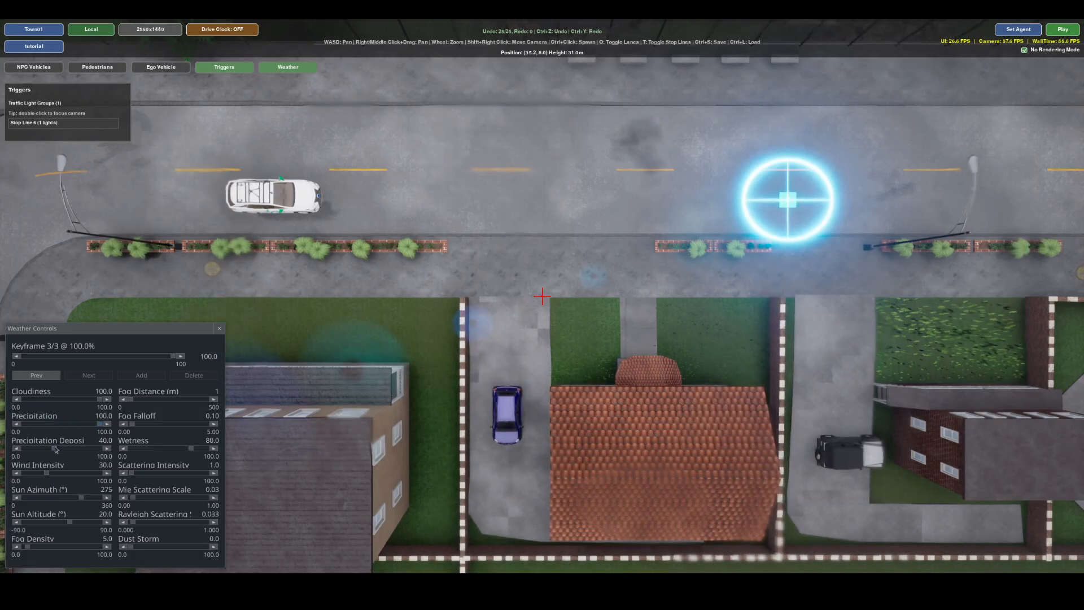
pyautogui.moveTo(55, 450); pyautogui.dragTo(105, 449)
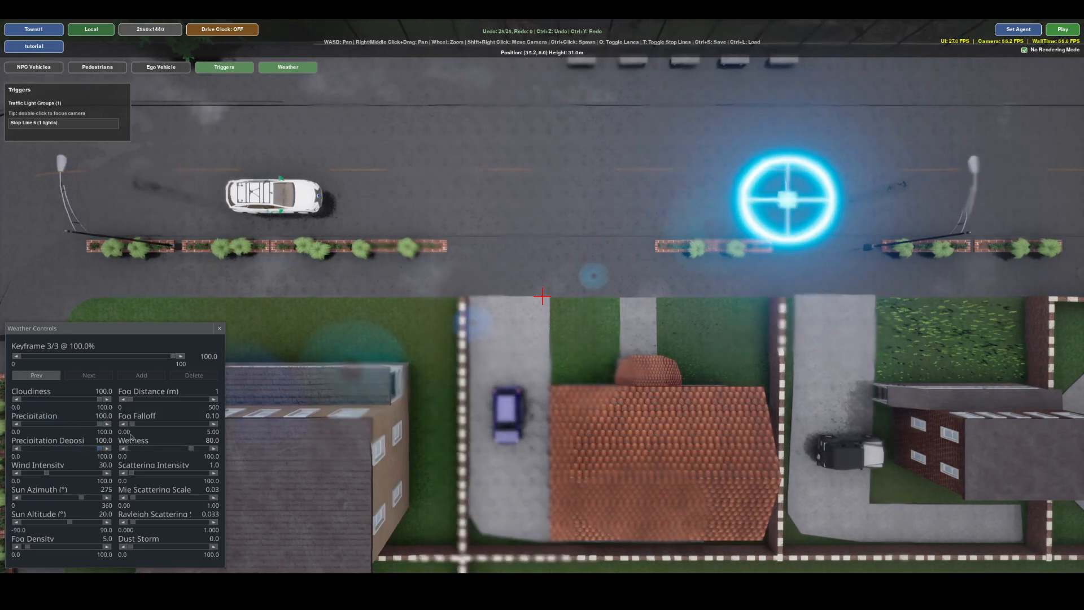
pyautogui.moveTo(191, 449); pyautogui.dragTo(235, 450)
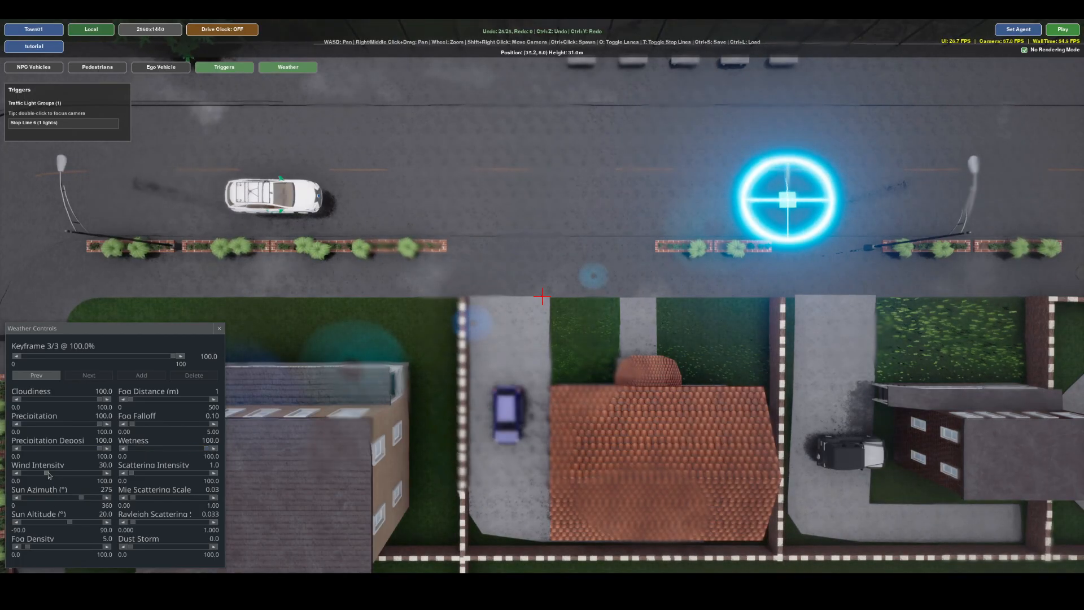
pyautogui.moveTo(47, 473); pyautogui.dragTo(110, 474)
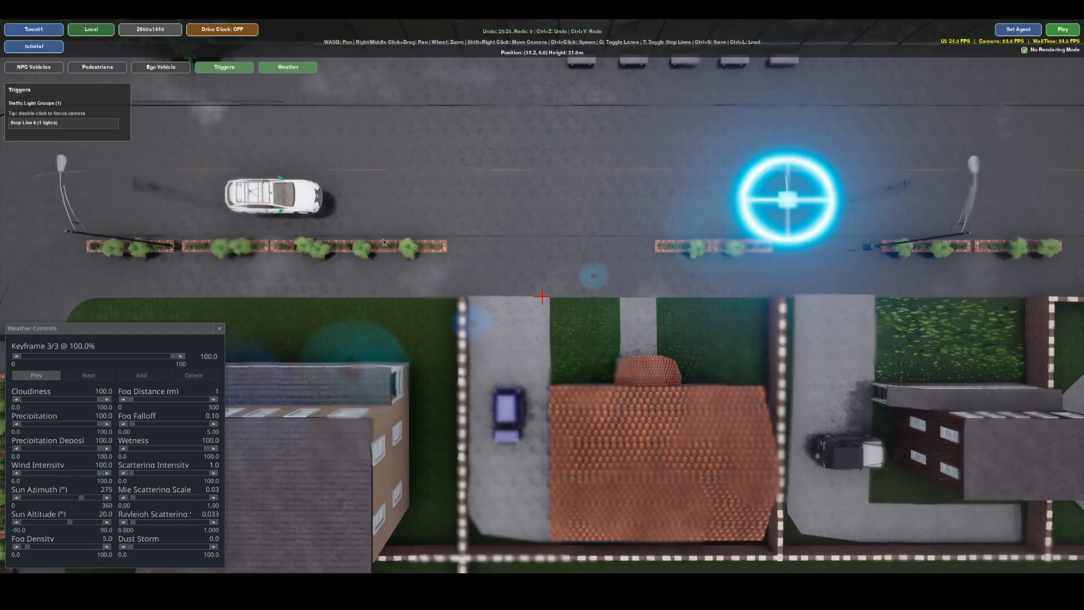
# Return to the first weather keyframe, play the scenario with the changing weather and close the weather controls.
pyautogui.doubleClick(41, 376)
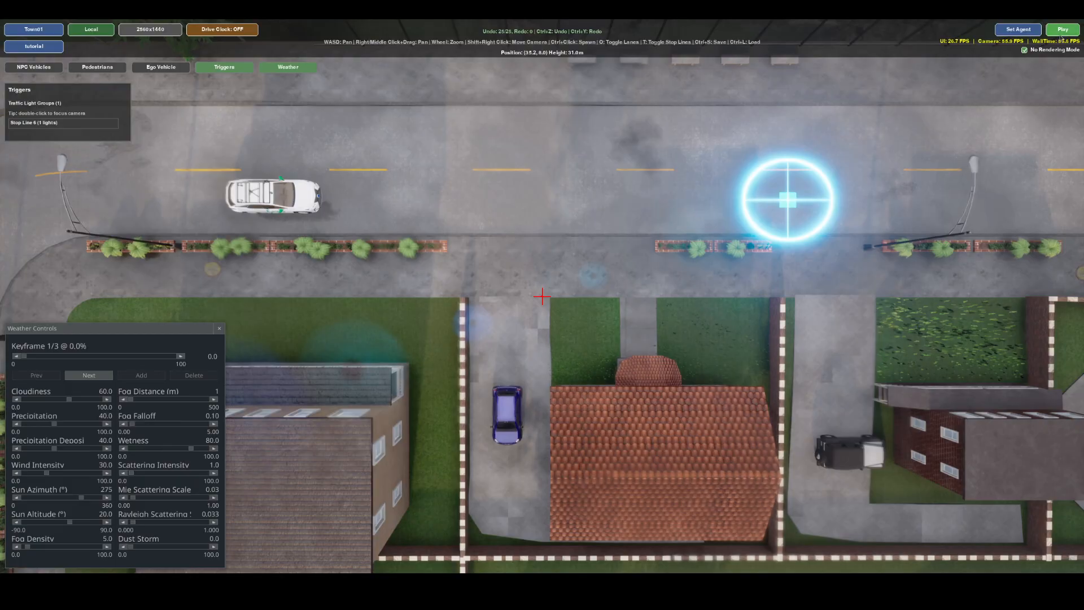
pyautogui.click(1062, 31)
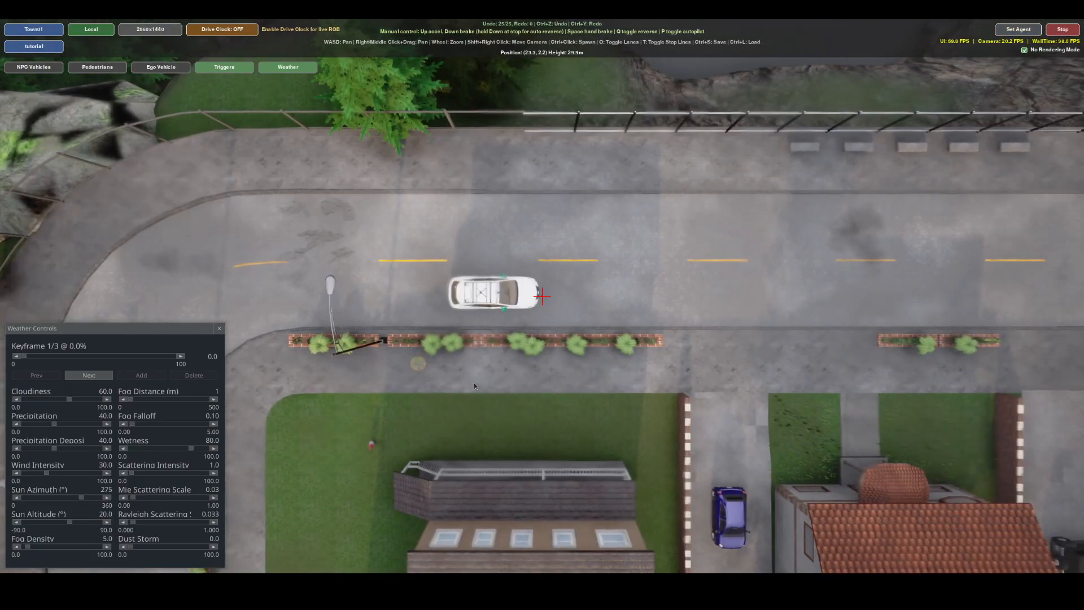
pyautogui.click(218, 328)
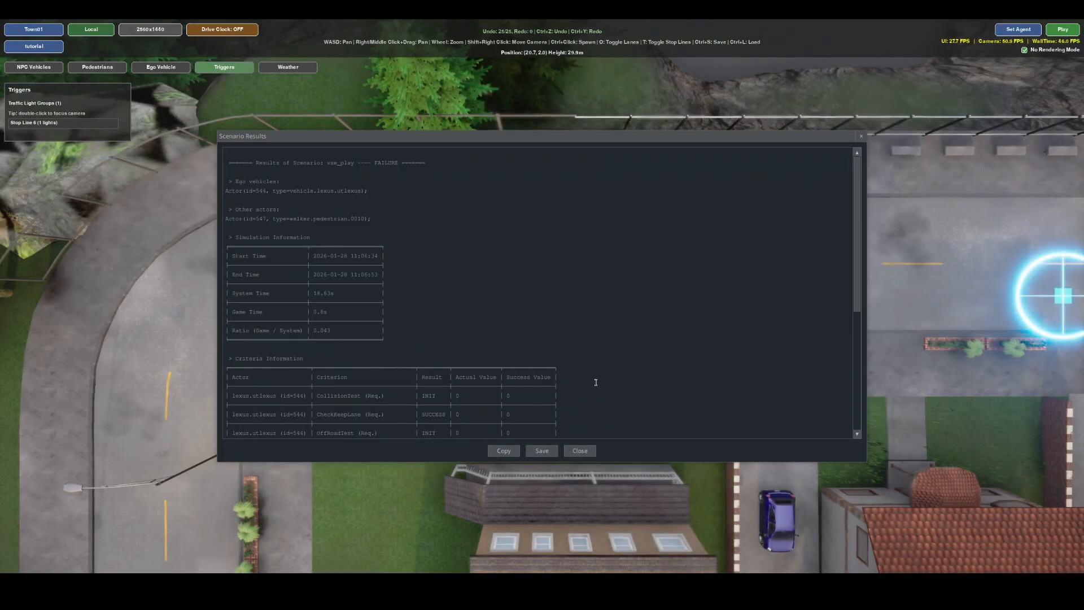
# Review the criteria table in the scenario results down to the global result and close the results.
pyautogui.scroll(-5, 634, 312)
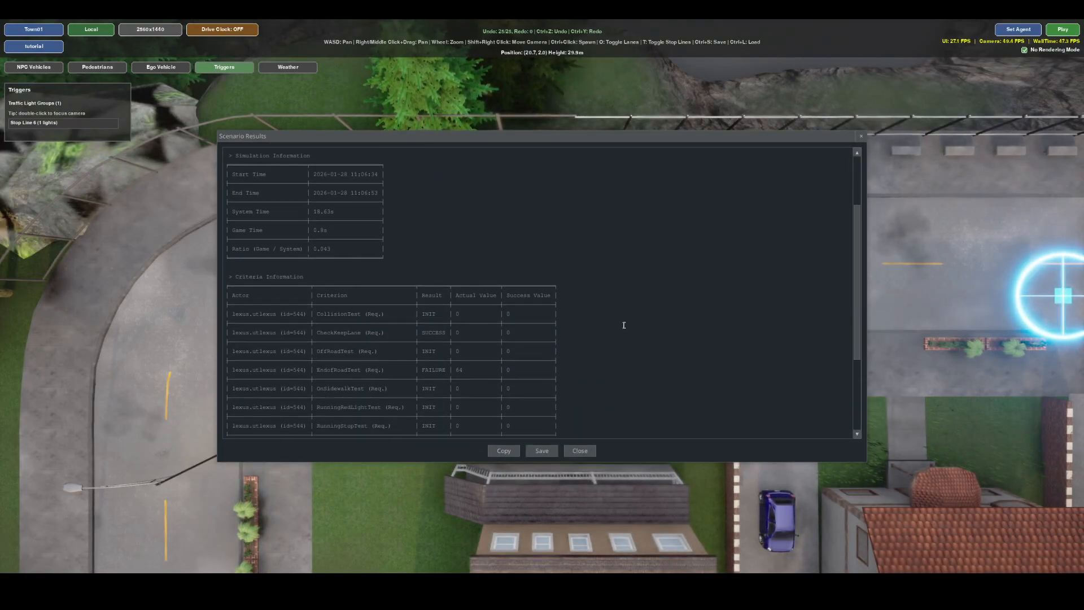
pyautogui.scroll(-2, 623, 326)
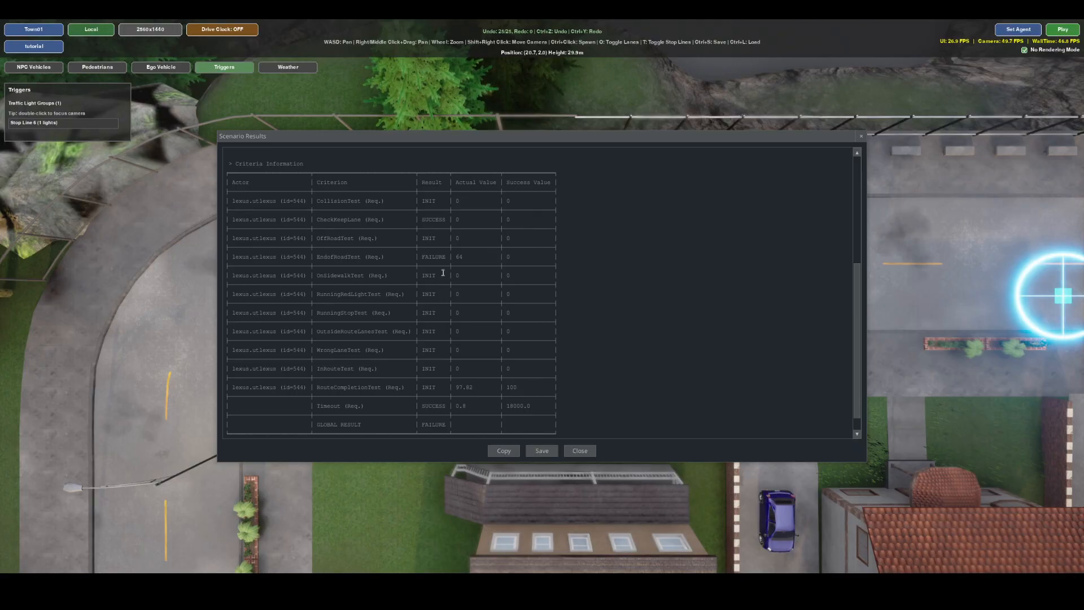
pyautogui.click(582, 451)
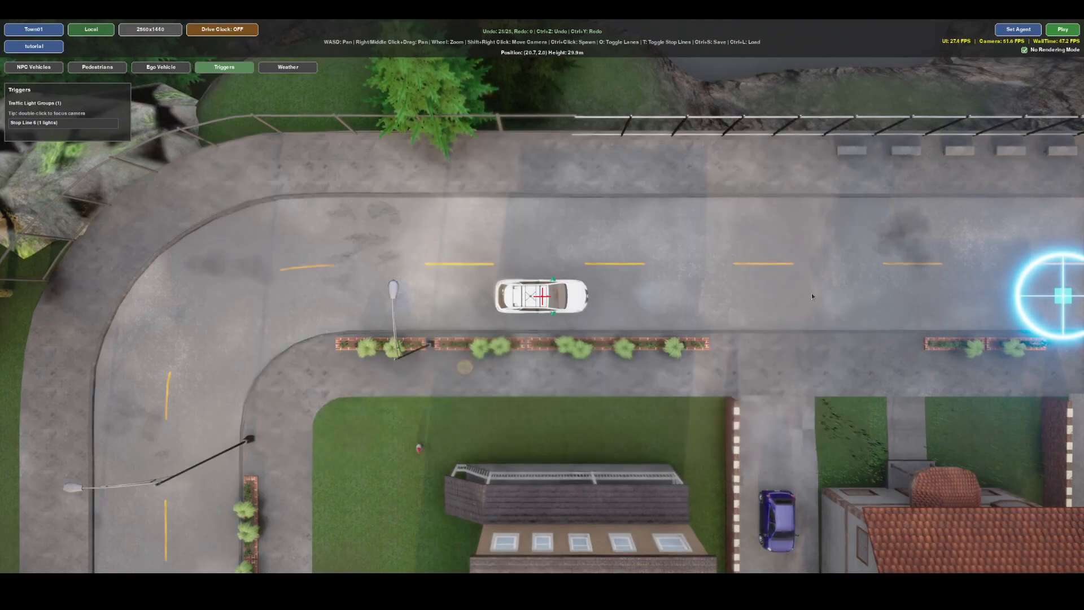